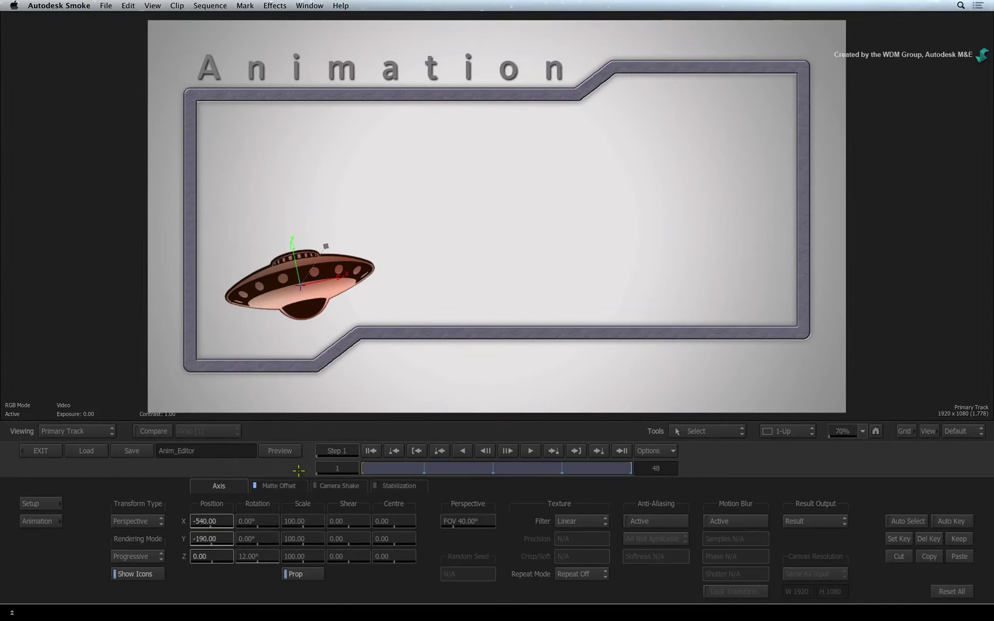
# Step: Open the UFO's animation curves and test-drag the first Y key, undoing to keep -190
pyautogui.moveTo(386, 467); pyautogui.dragTo(291, 470)
pyautogui.click(39, 521)
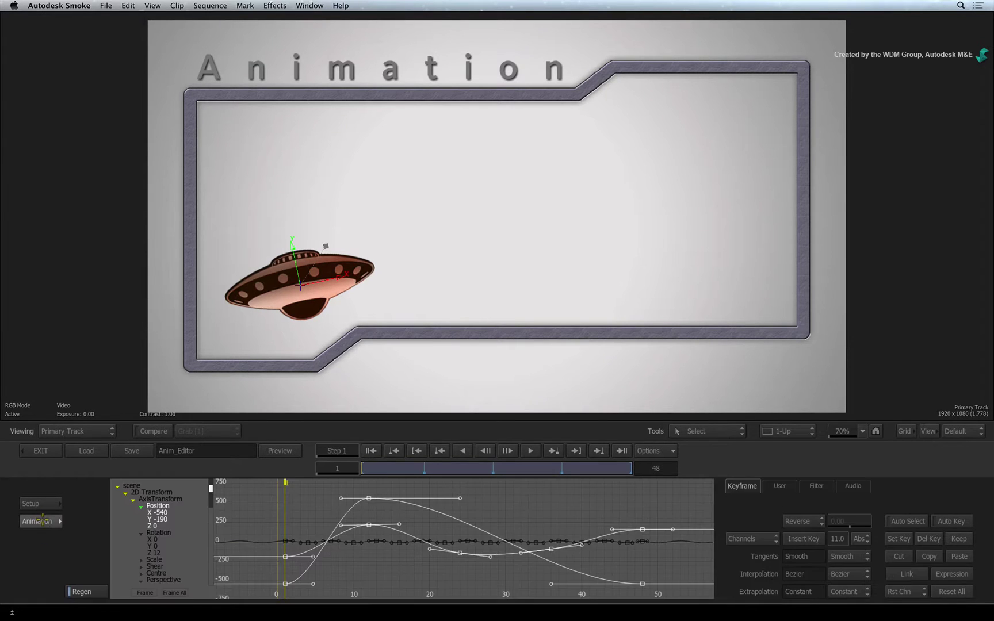
pyautogui.click(291, 558)
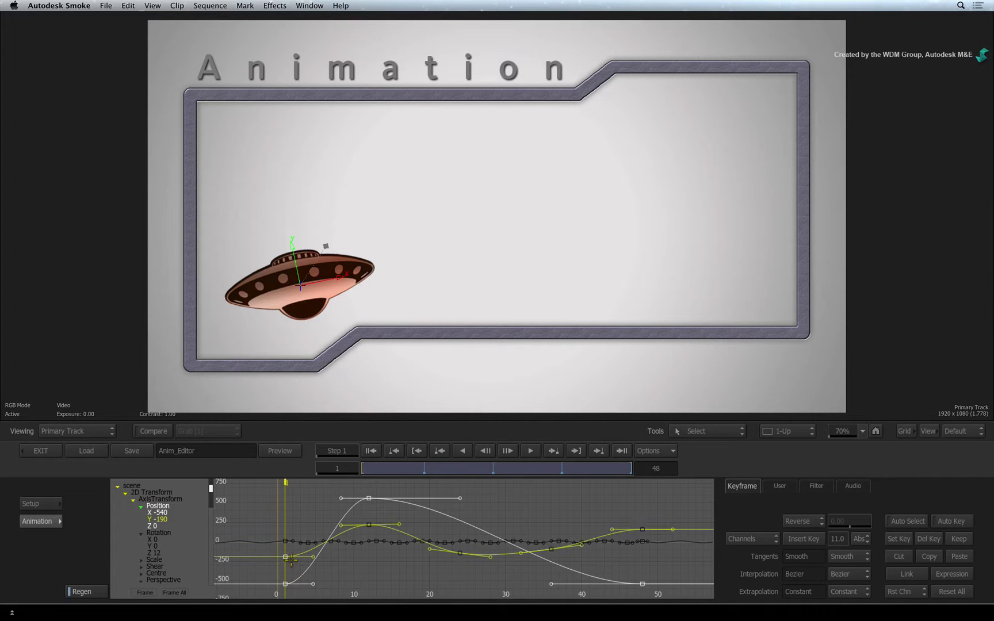
pyautogui.moveTo(286, 556)
pyautogui.mouseDown()
pyautogui.moveTo(285, 531)
pyautogui.moveTo(285, 555)
pyautogui.moveTo(284, 531)
pyautogui.moveTo(281, 541)
pyautogui.mouseUp()
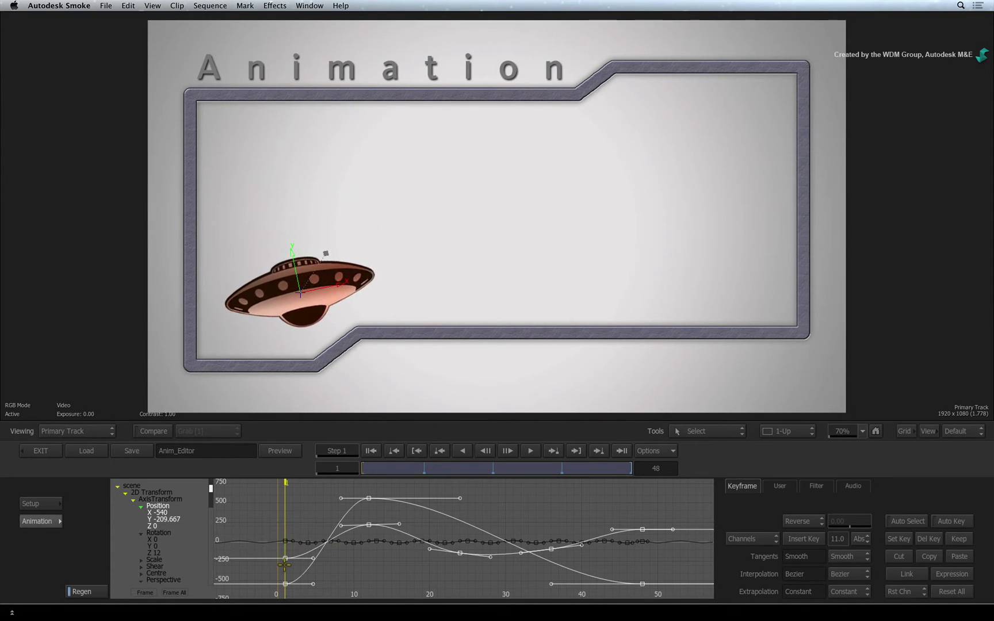
pyautogui.hotkey('ctrl', 'z')
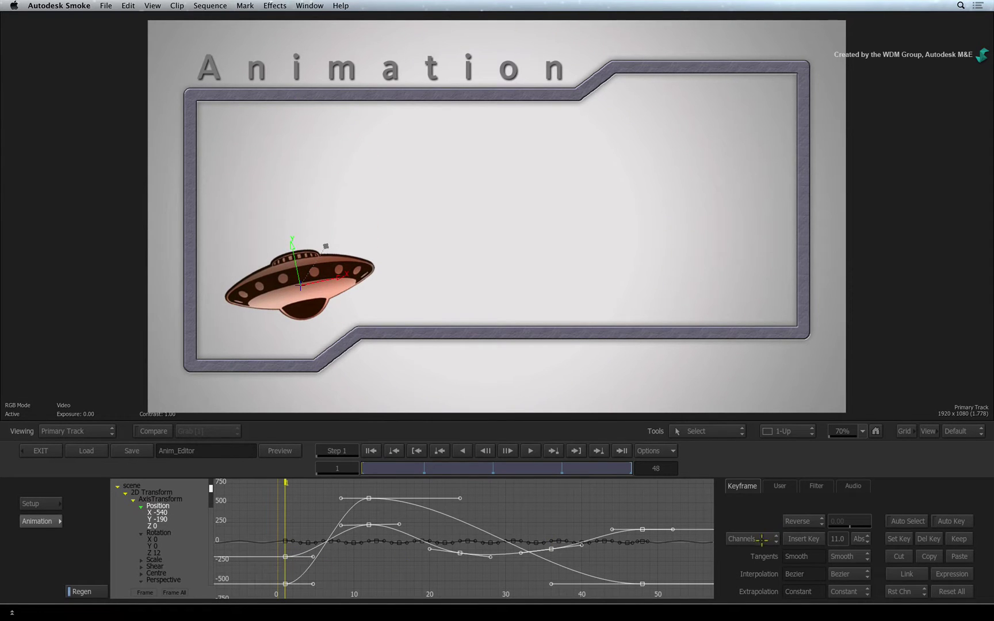
# Step: Switch the editor to Tracks view, adjust the Position track span, and select Rotation Z
pyautogui.moveTo(761, 539); pyautogui.dragTo(768, 525)
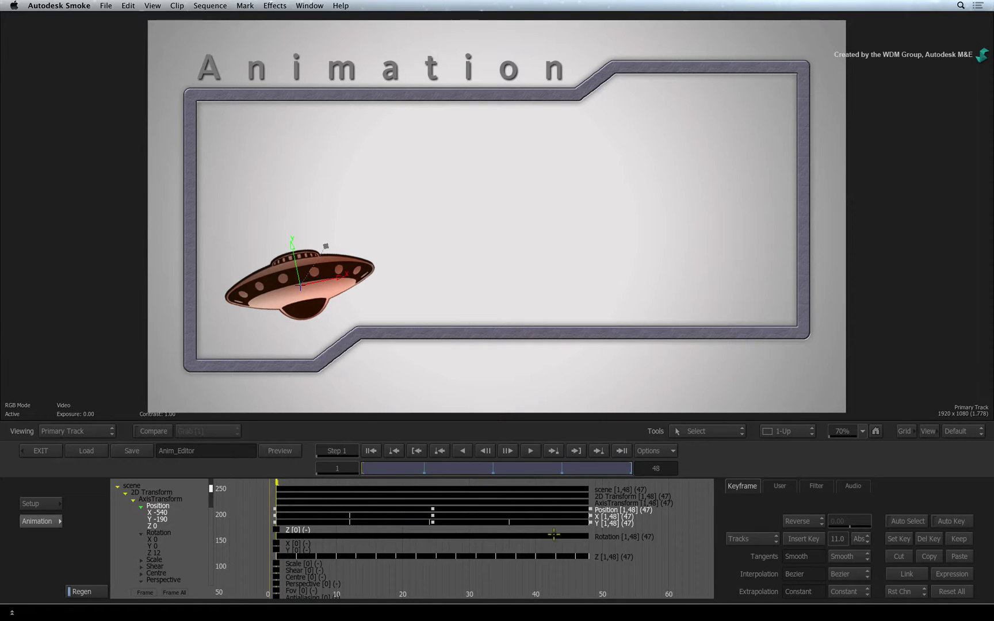
pyautogui.moveTo(588, 517); pyautogui.dragTo(566, 507)
pyautogui.click(355, 556)
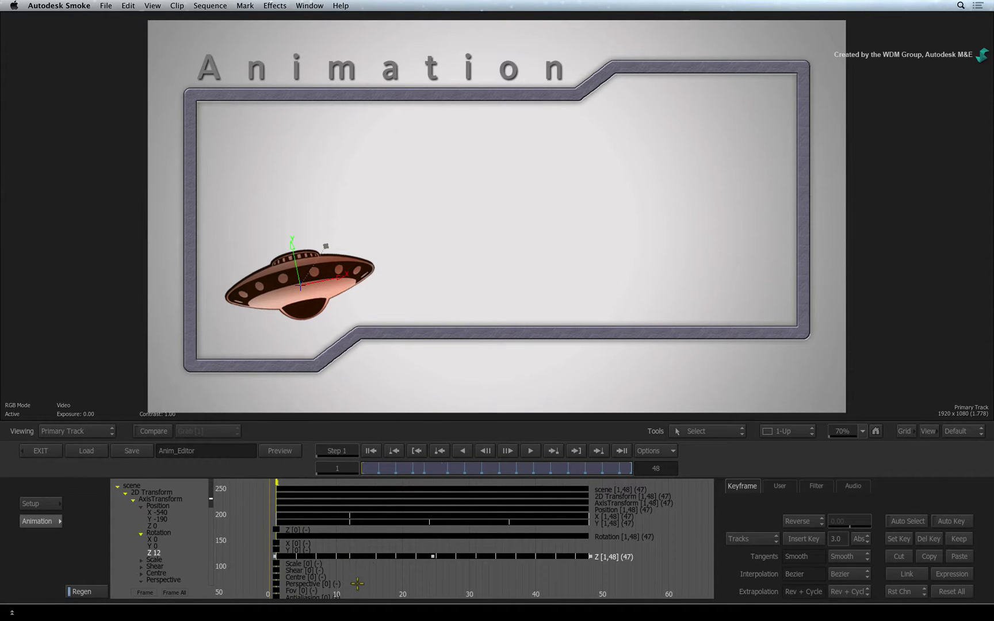
# Step: Show the Info table, select the Position X, Y and Z rows, and scrub the timebar
pyautogui.click(745, 537)
pyautogui.click(754, 523)
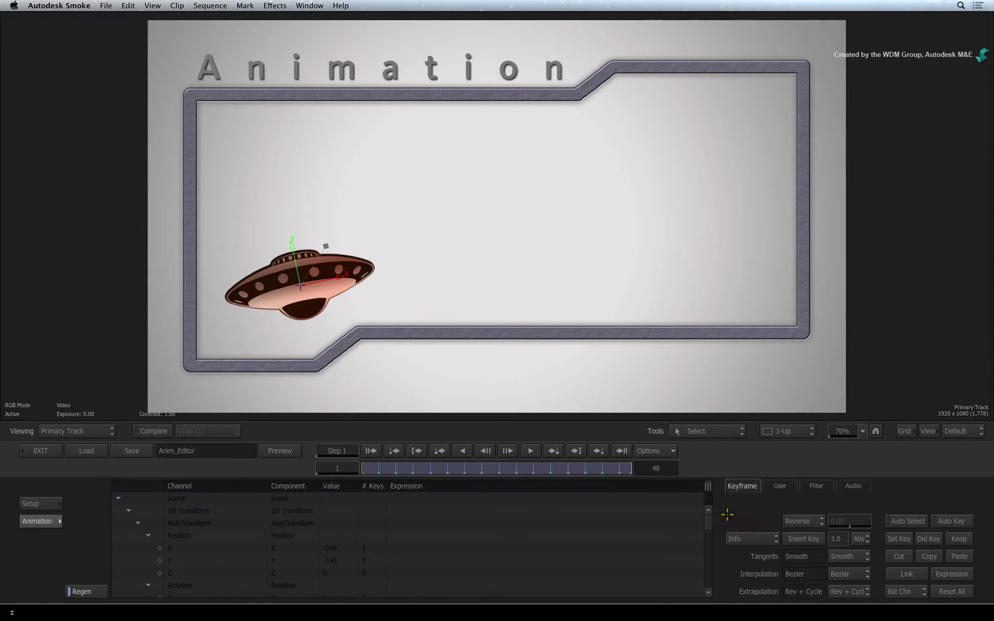
pyautogui.click(419, 549)
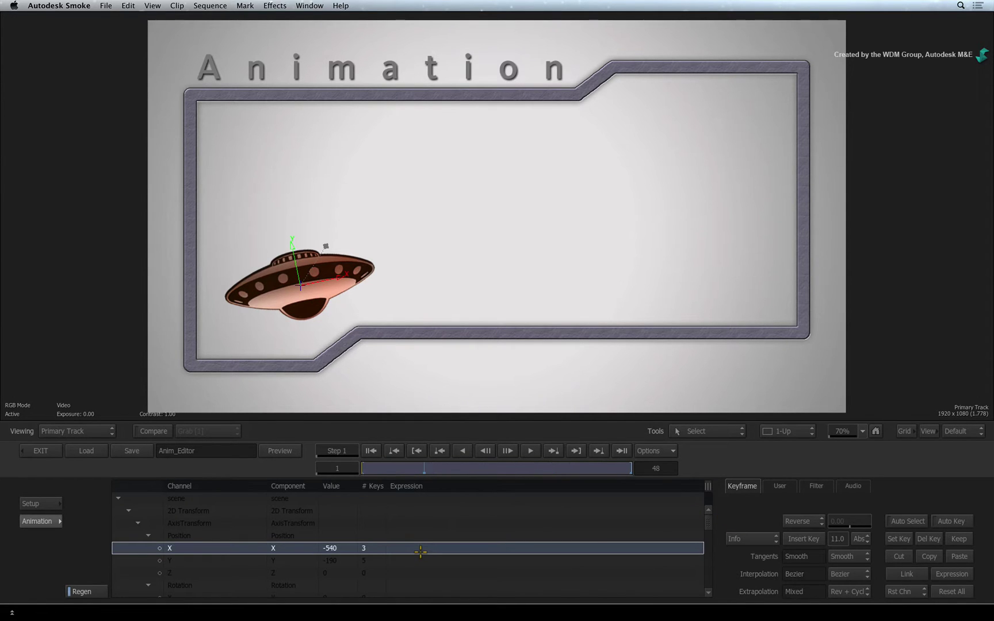
pyautogui.moveTo(373, 471)
pyautogui.mouseDown()
pyautogui.moveTo(460, 468)
pyautogui.moveTo(362, 469)
pyautogui.mouseUp()
pyautogui.moveTo(409, 548); pyautogui.dragTo(409, 569)
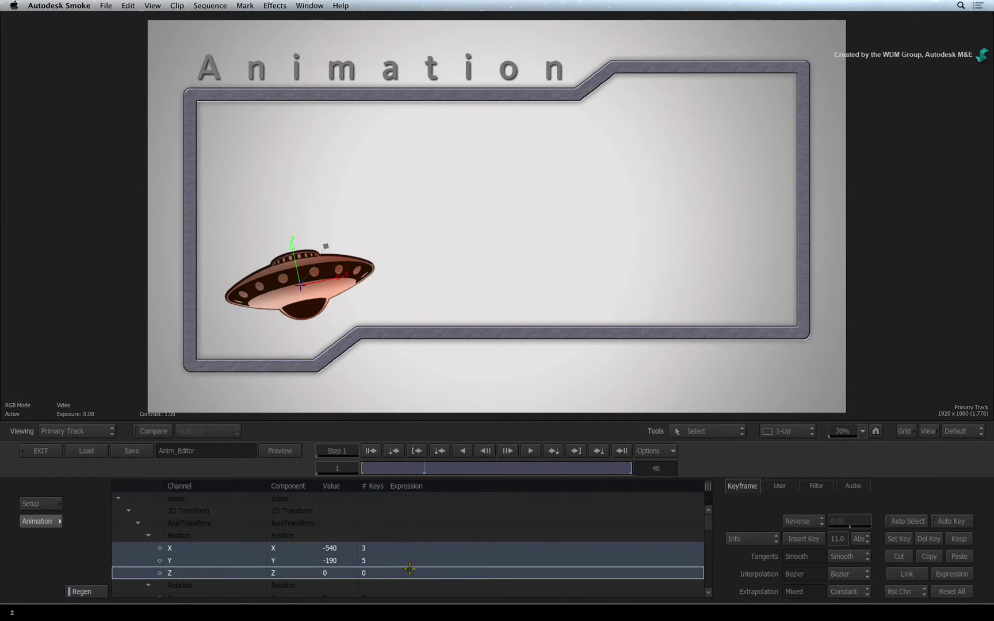
pyautogui.moveTo(392, 469); pyautogui.dragTo(363, 479)
# Step: Return the editor to the Channels curve graph and select the Y and Rotation channels
pyautogui.click(754, 535)
pyautogui.click(755, 568)
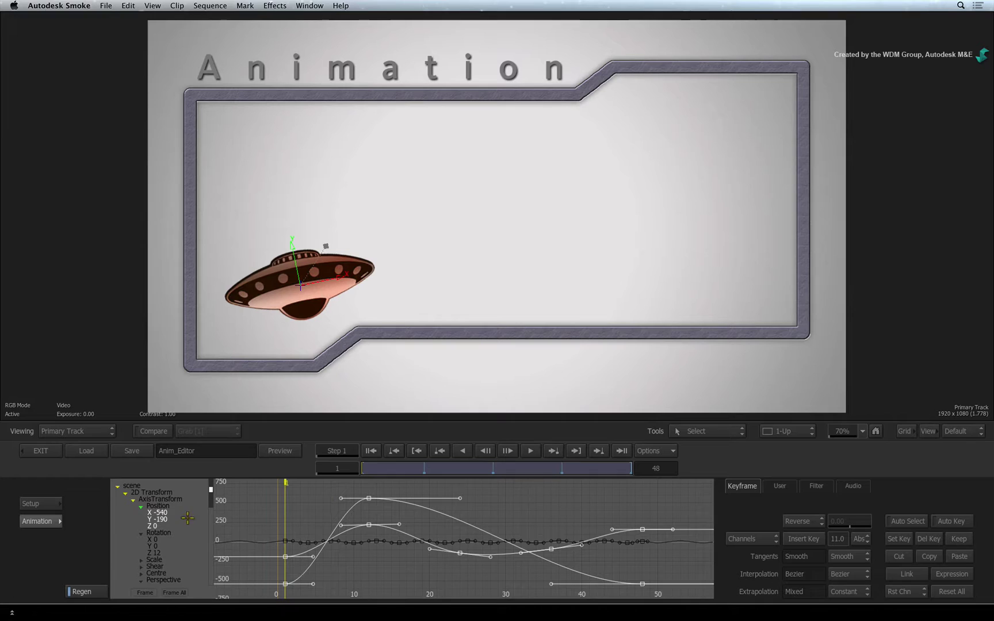
pyautogui.click(151, 519)
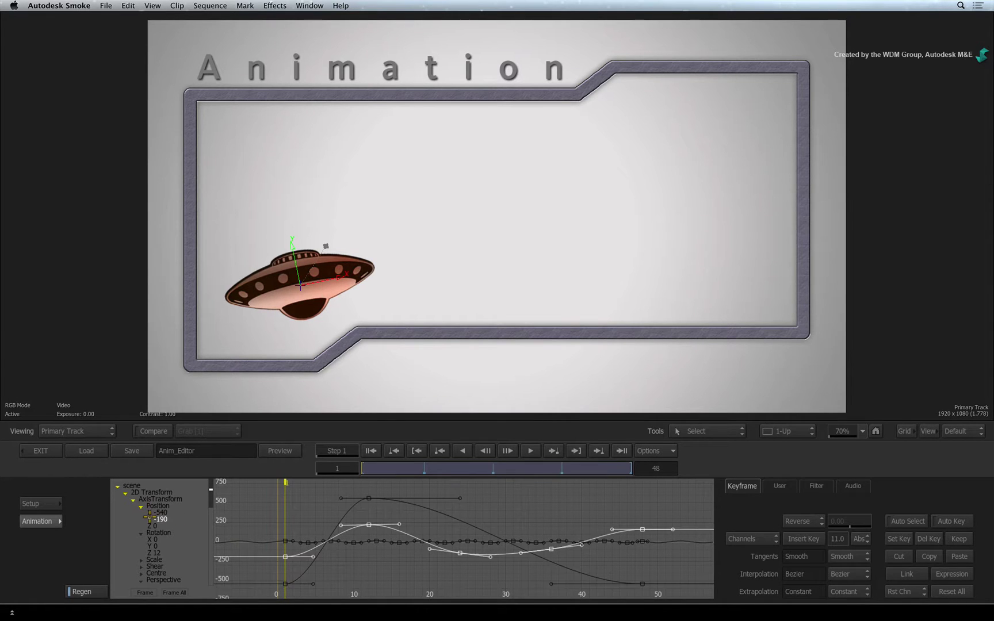
pyautogui.click(159, 533)
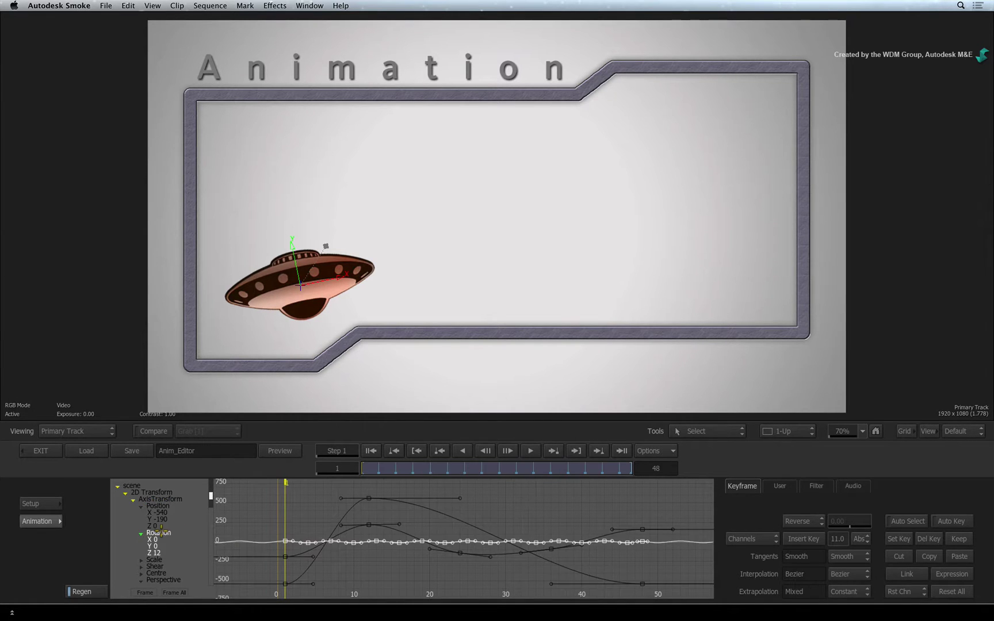
# Step: Expand Position into X, Y, Z, collapse Rotation in the tree, and select Y
pyautogui.click(140, 506)
pyautogui.click(140, 512)
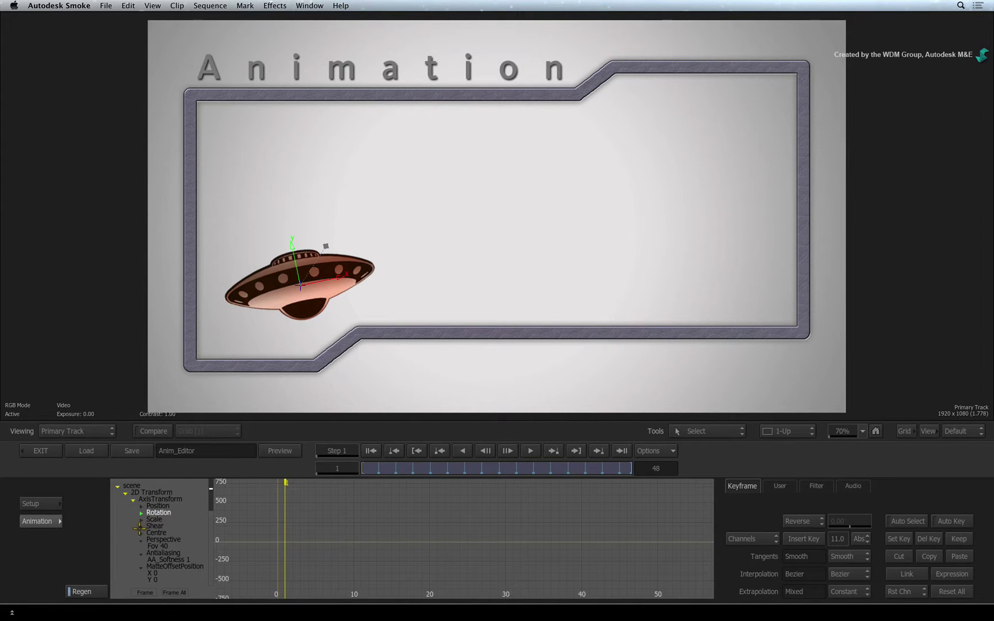
pyautogui.click(141, 513)
pyautogui.click(140, 512)
pyautogui.click(139, 506)
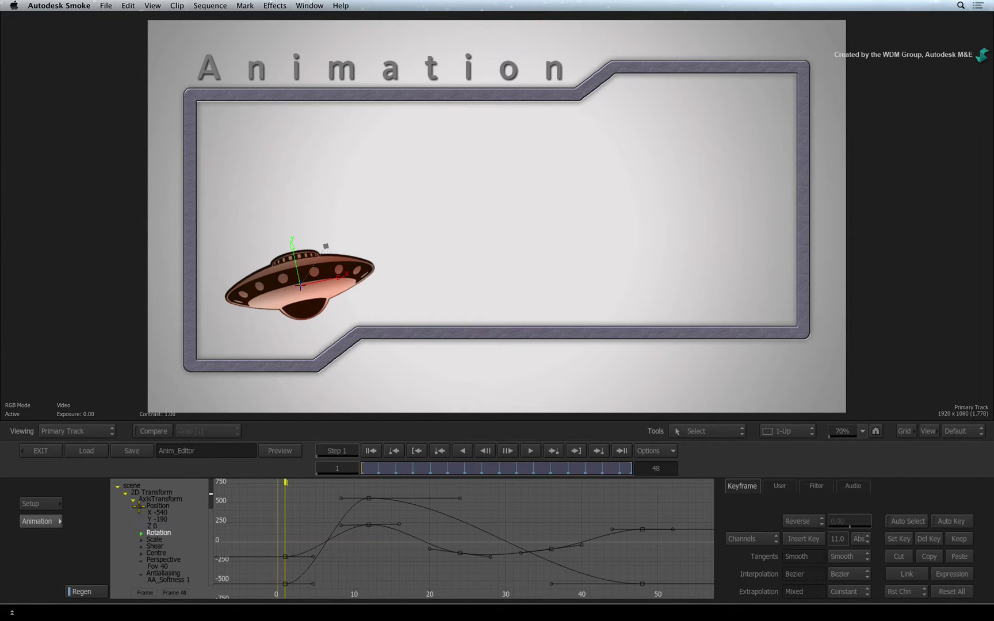
pyautogui.click(151, 506)
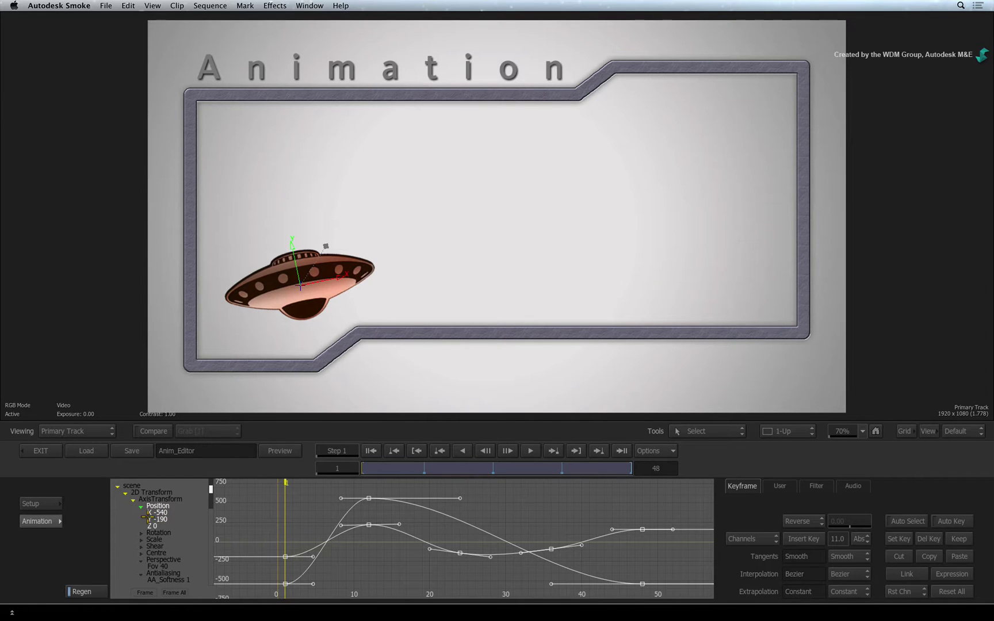
pyautogui.click(139, 533)
pyautogui.click(140, 533)
pyautogui.click(149, 519)
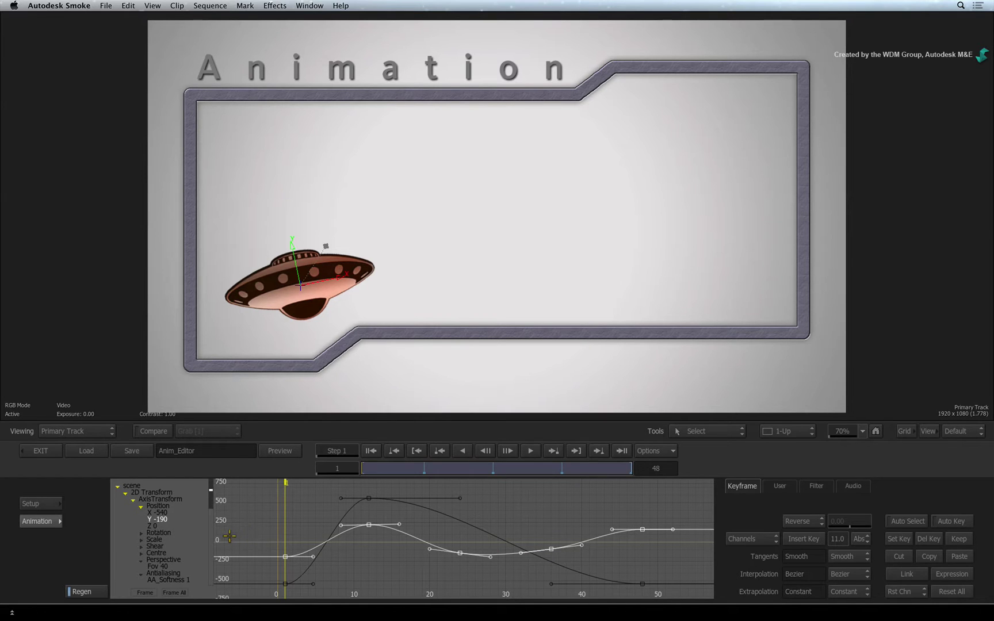
pyautogui.click(145, 592)
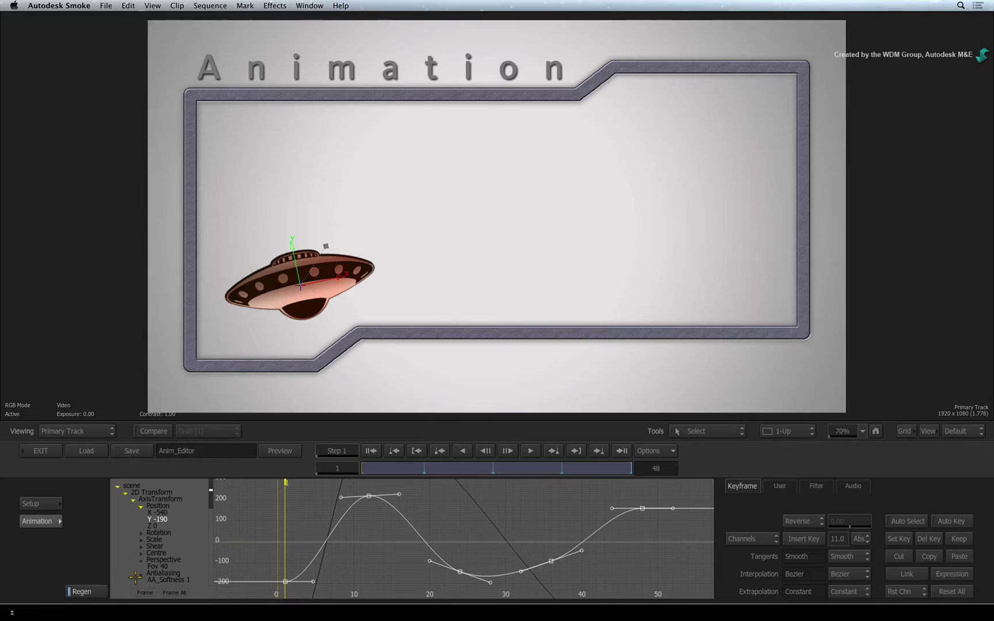
pyautogui.click(173, 593)
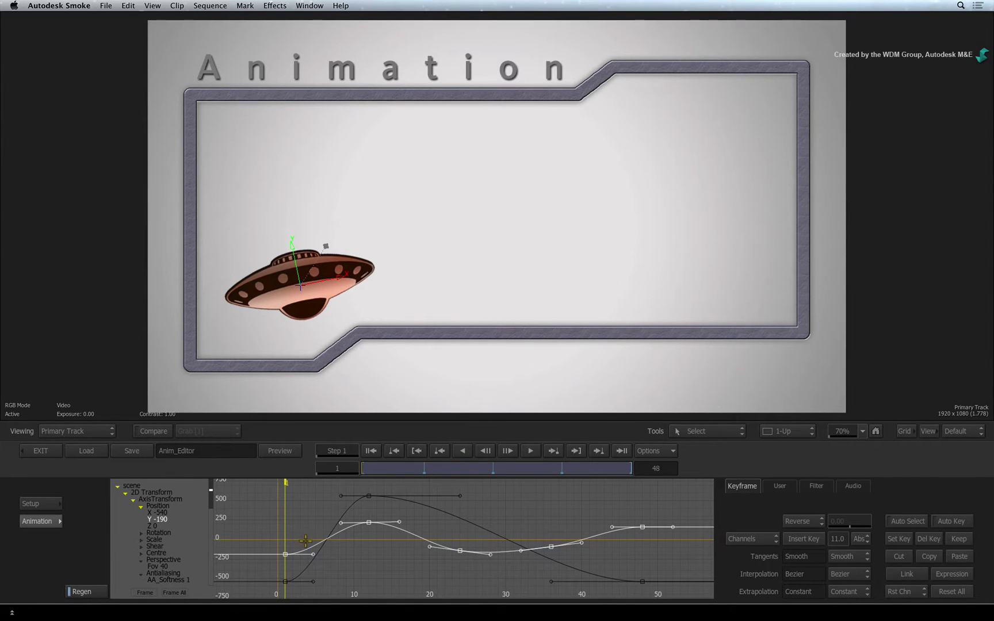
pyautogui.click(149, 512)
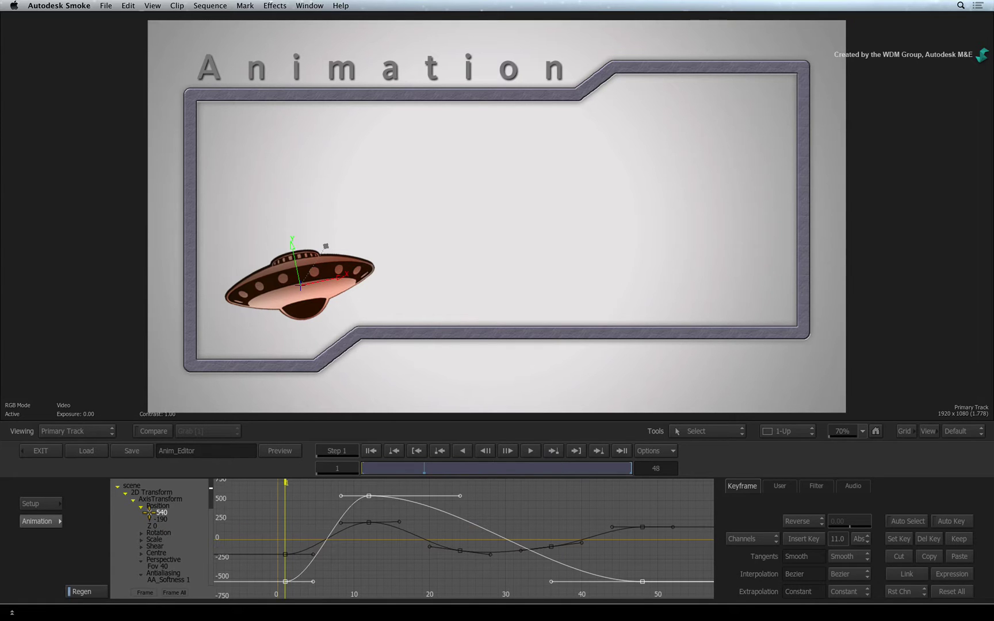
pyautogui.click(315, 544)
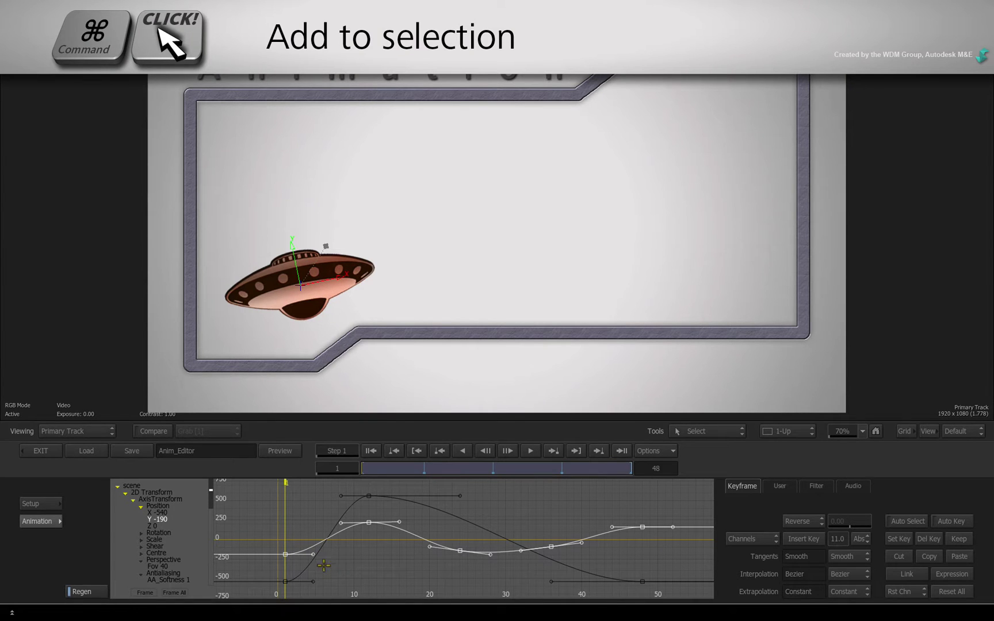
pyautogui.keyDown('super'); pyautogui.click(285, 582); pyautogui.keyUp('super')
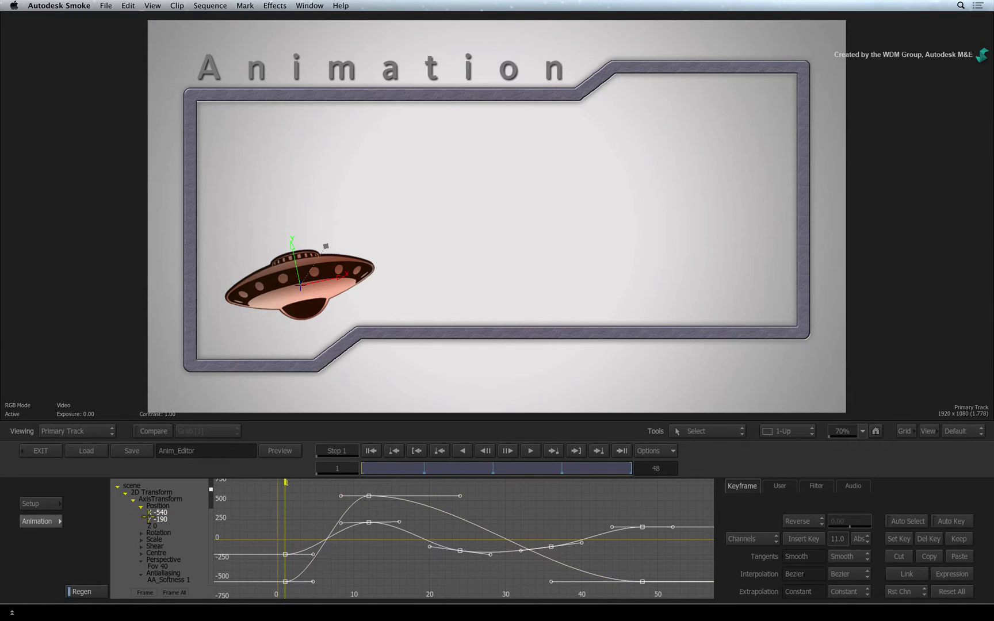
pyautogui.click(154, 519)
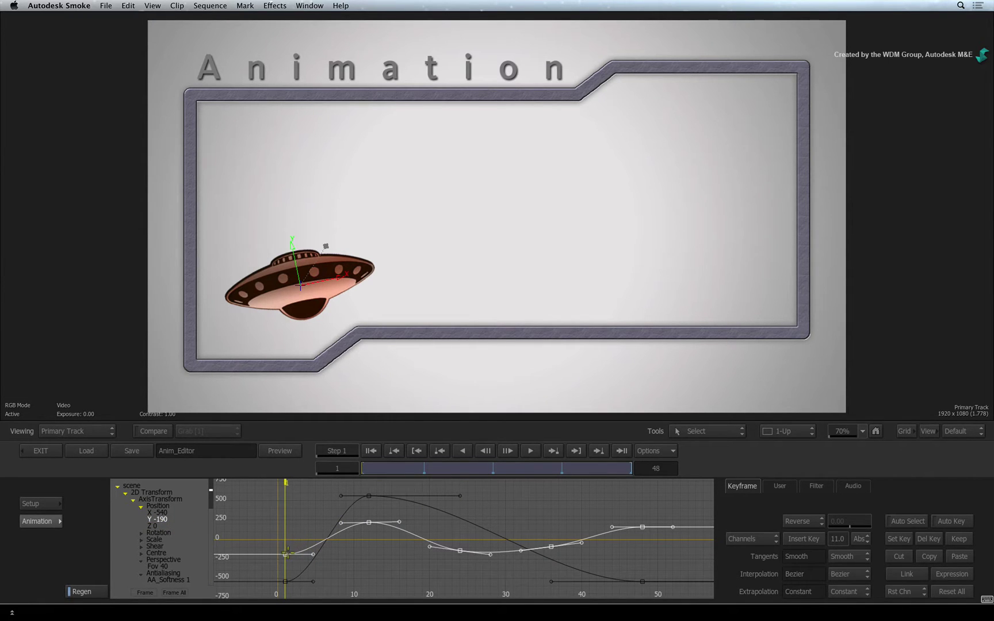
pyautogui.click(285, 554)
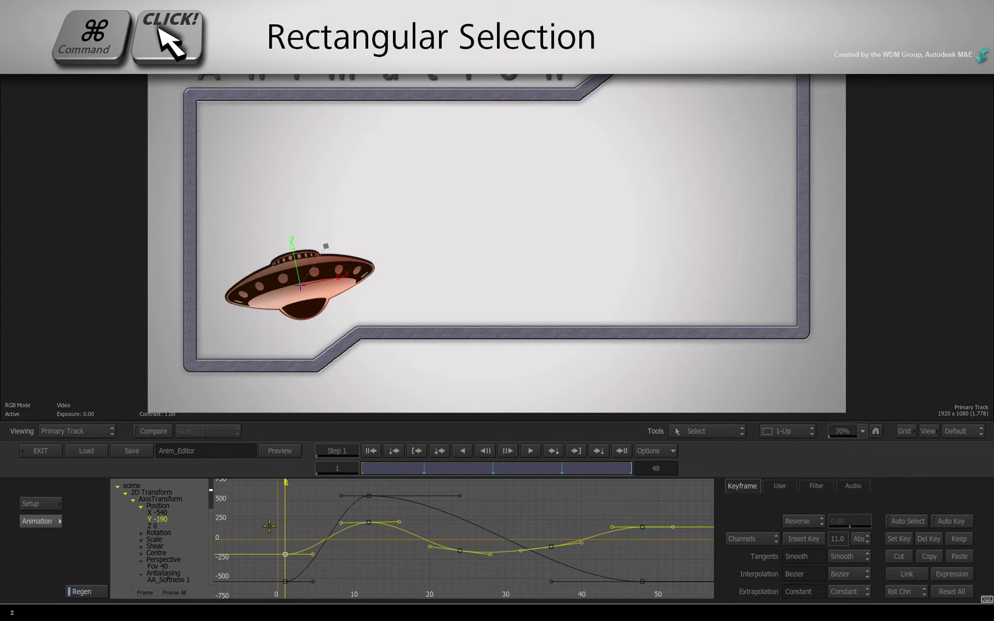
pyautogui.moveTo(271, 505); pyautogui.dragTo(384, 569)
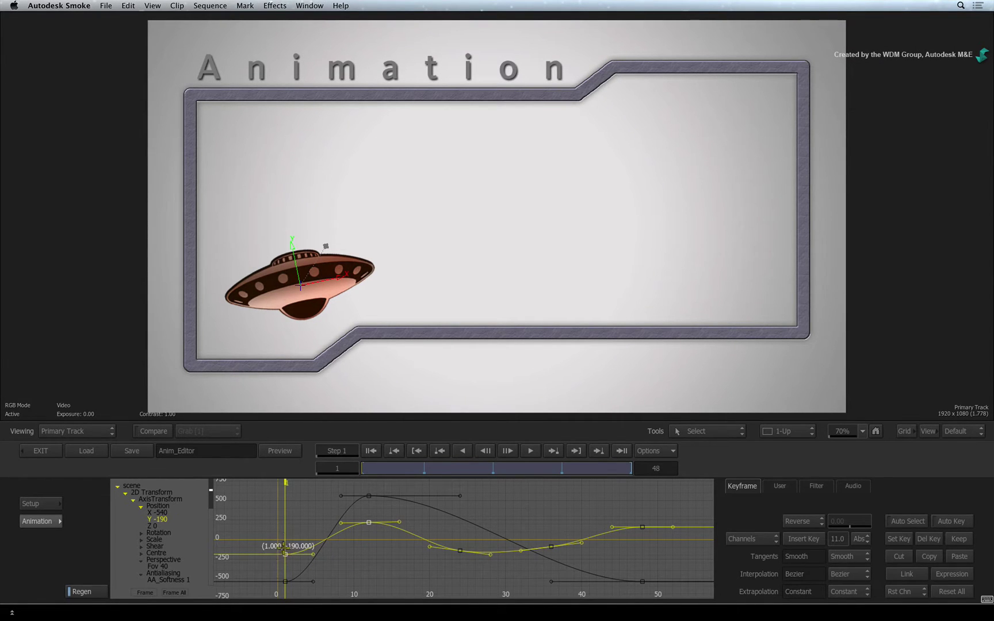
pyautogui.moveTo(285, 556)
pyautogui.mouseDown()
pyautogui.moveTo(285, 536)
pyautogui.moveTo(280, 563)
pyautogui.moveTo(282, 541)
pyautogui.moveTo(285, 554)
pyautogui.mouseUp()
pyautogui.moveTo(430, 524); pyautogui.dragTo(582, 582)
pyautogui.moveTo(355, 510); pyautogui.dragTo(469, 583)
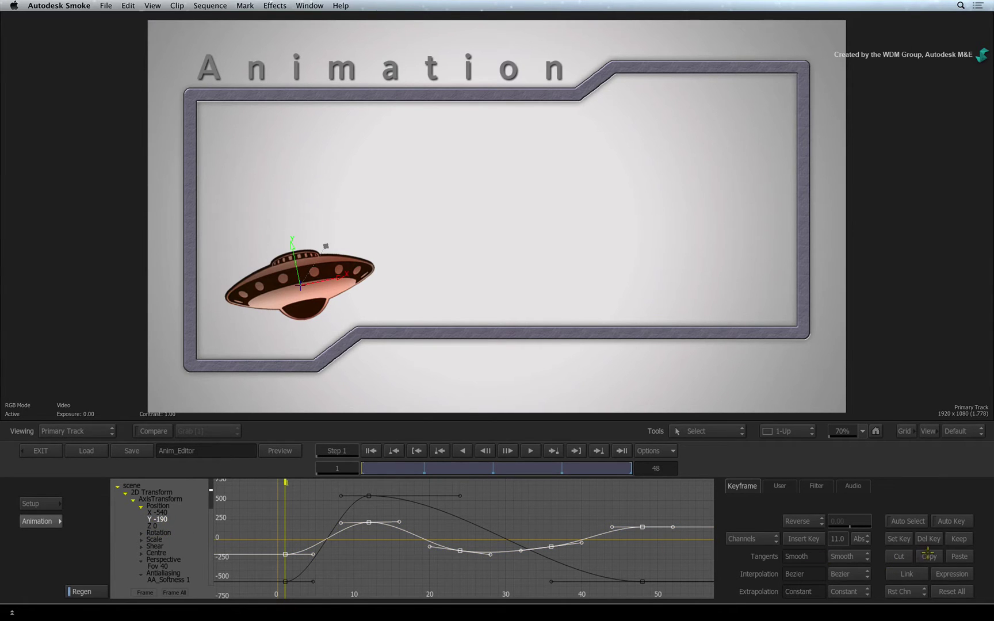
# Step: Paste the copied Y curve onto the Z position channel
pyautogui.click(150, 526)
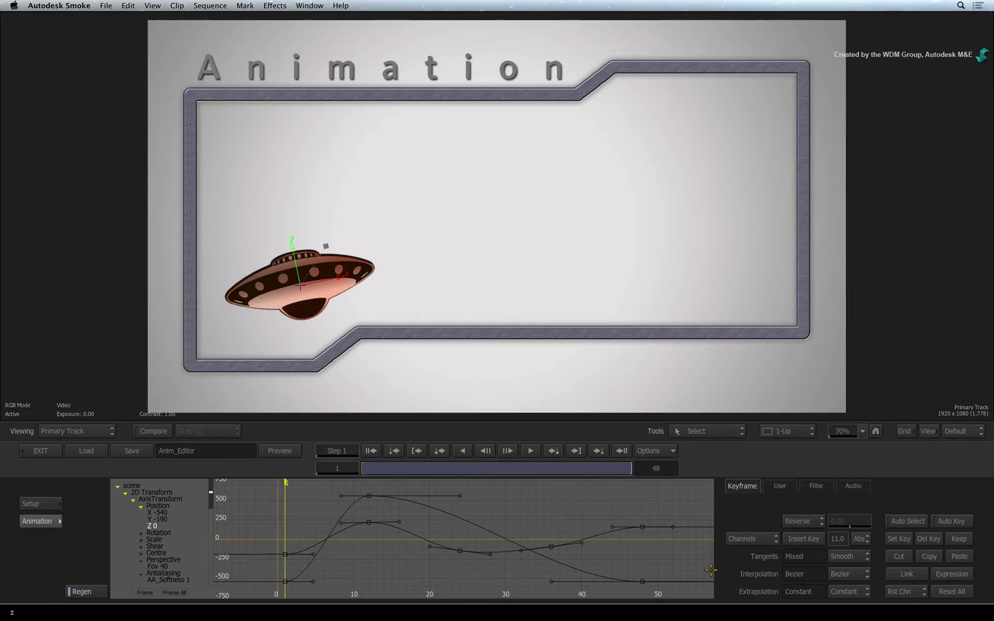
pyautogui.click(959, 556)
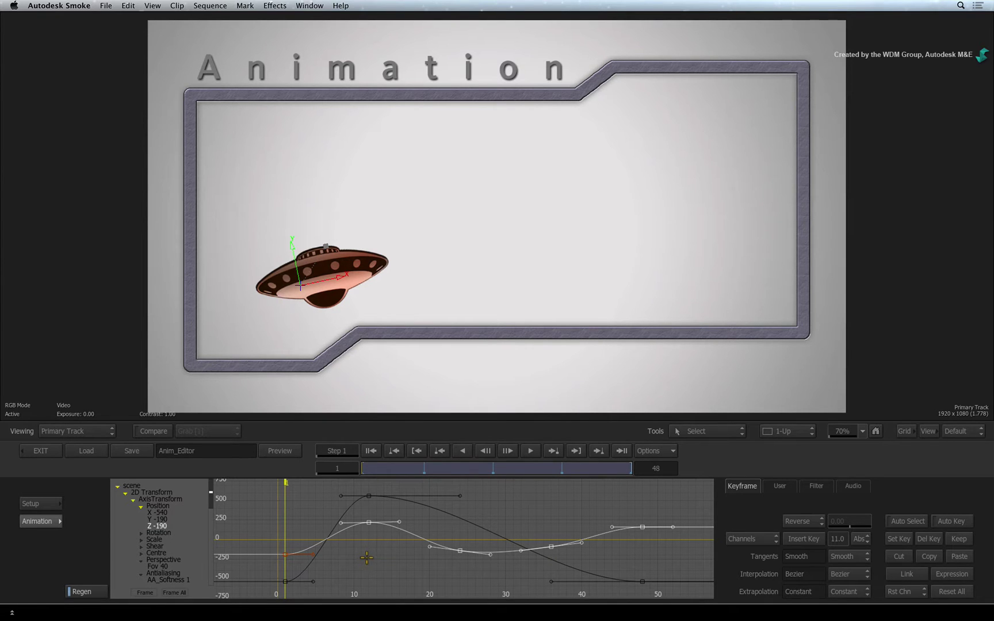
# Step: Add a keyframe on the Z curve near frame 7 and raise it
pyautogui.click(737, 431)
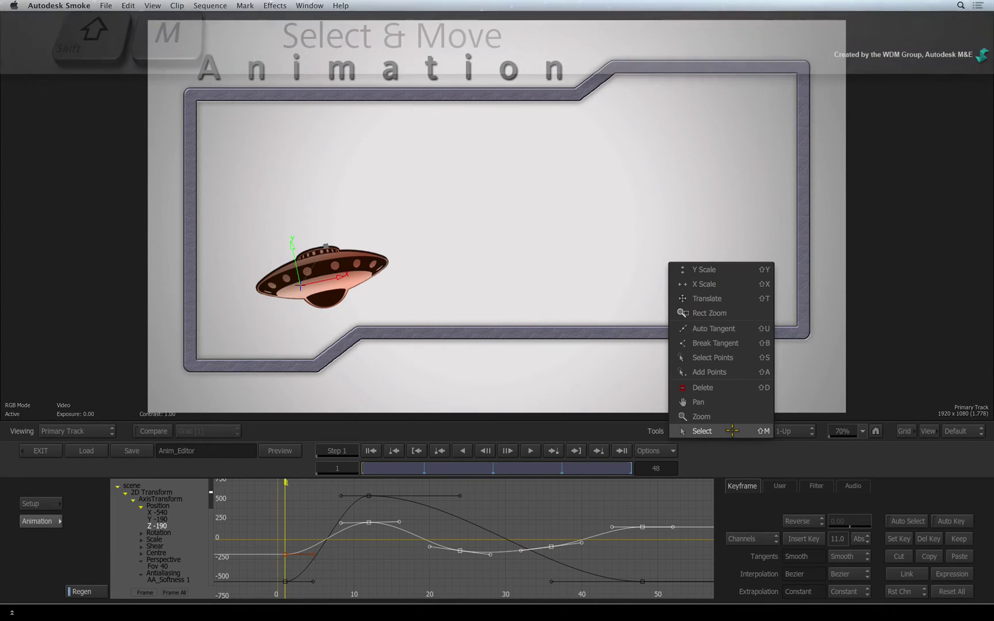
pyautogui.click(734, 372)
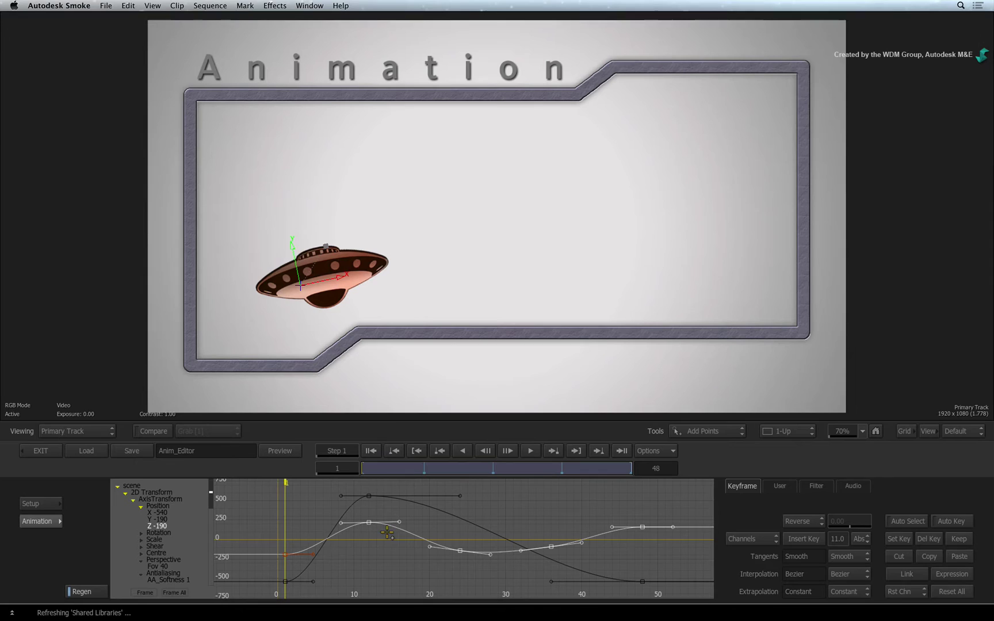
pyautogui.click(325, 531)
pyautogui.moveTo(322, 530); pyautogui.dragTo(315, 522)
pyautogui.click(371, 469)
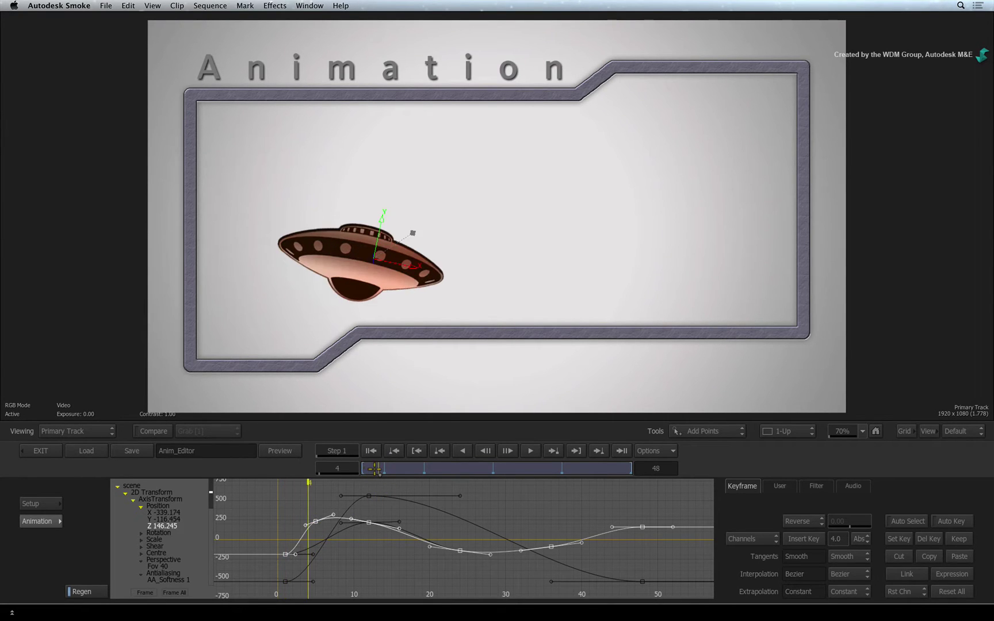
pyautogui.moveTo(375, 469); pyautogui.dragTo(384, 468)
# Step: Delete the added Z keyframe and move the playhead to frame 12
pyautogui.click(728, 431)
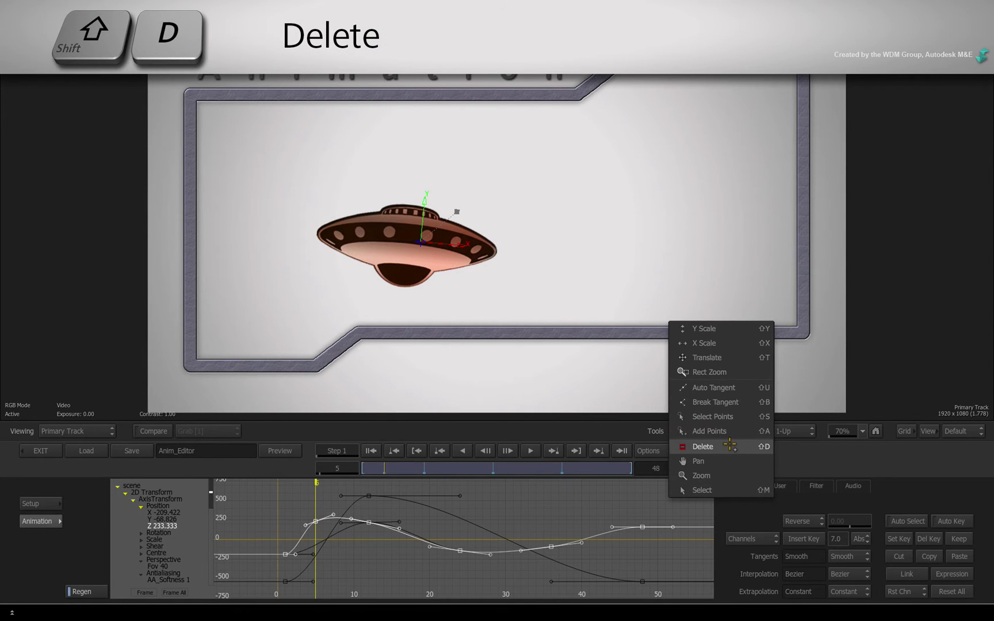
pyautogui.click(729, 445)
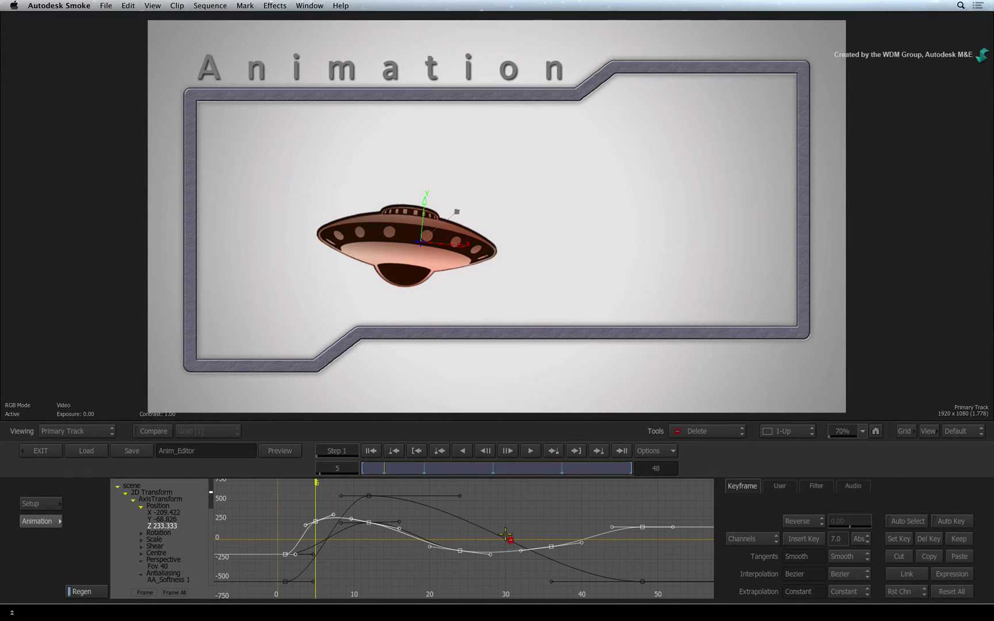
pyautogui.click(312, 521)
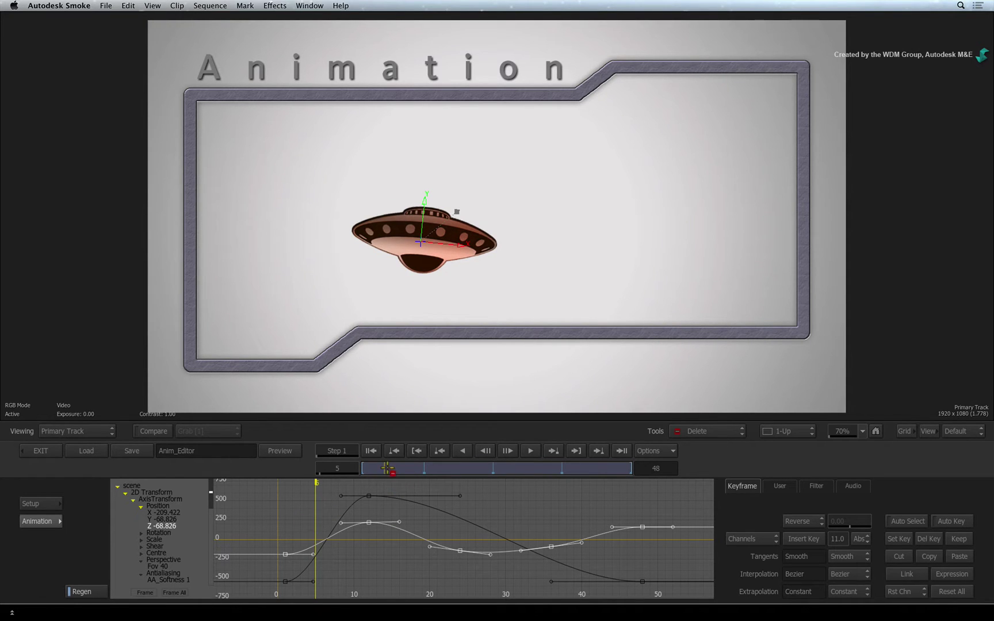
pyautogui.moveTo(387, 469); pyautogui.dragTo(425, 468)
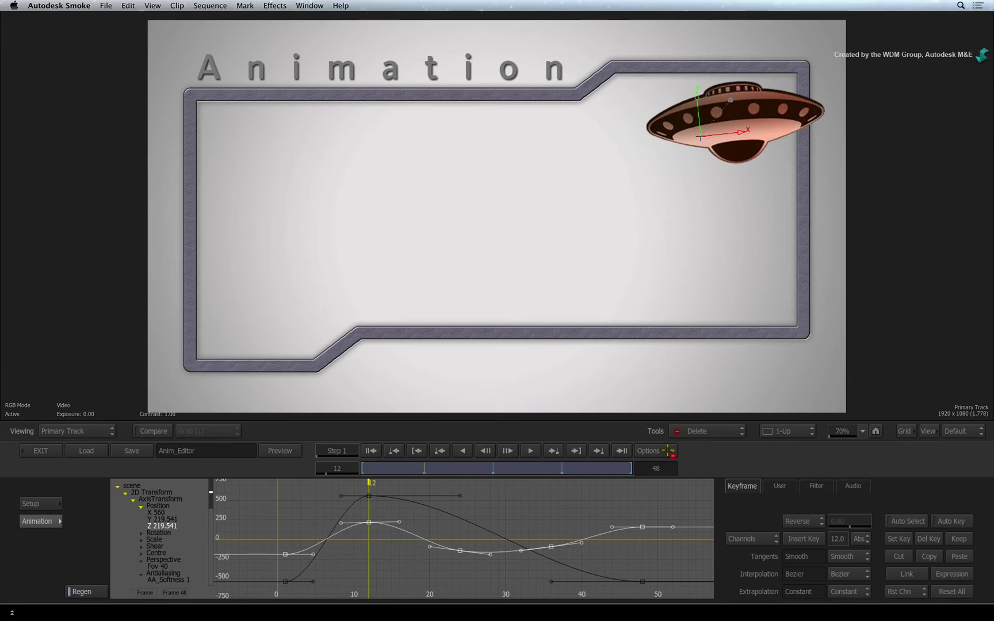
# Step: Break the frame-12 Z key's tangent and drag each handle independently
pyautogui.click(722, 431)
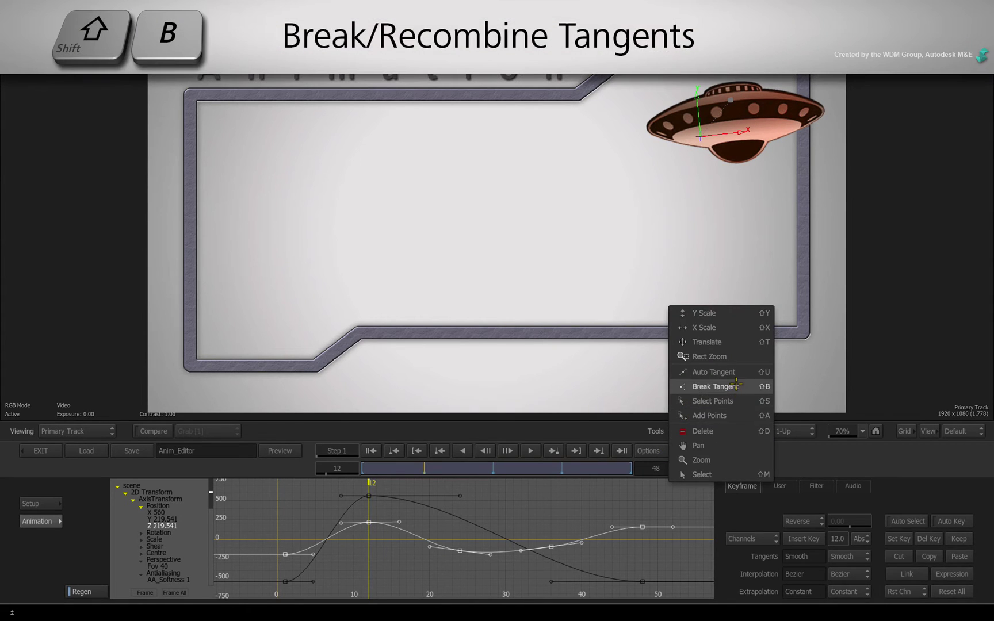
pyautogui.click(737, 384)
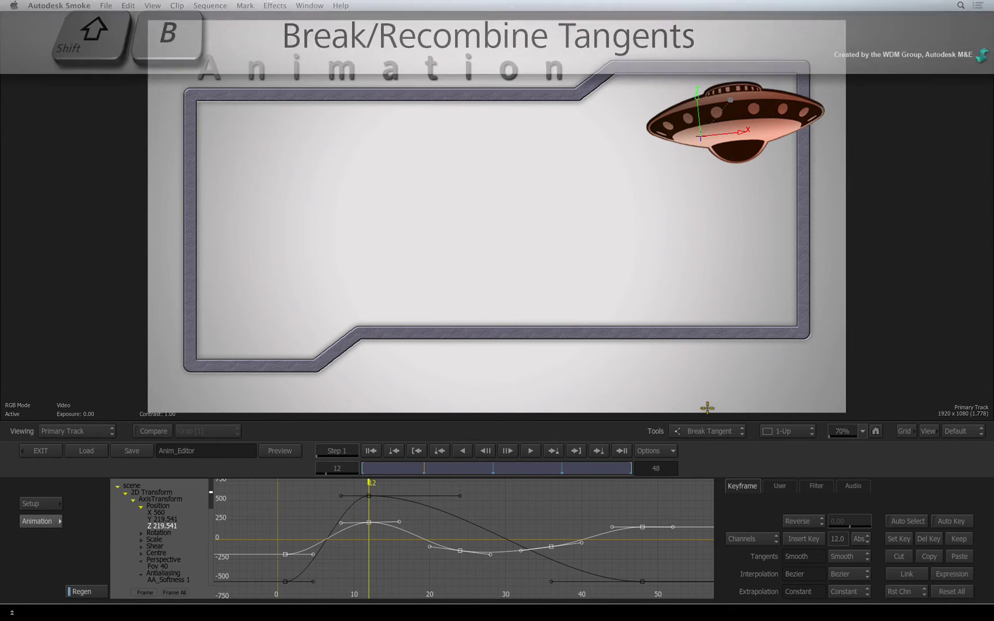
pyautogui.click(363, 524)
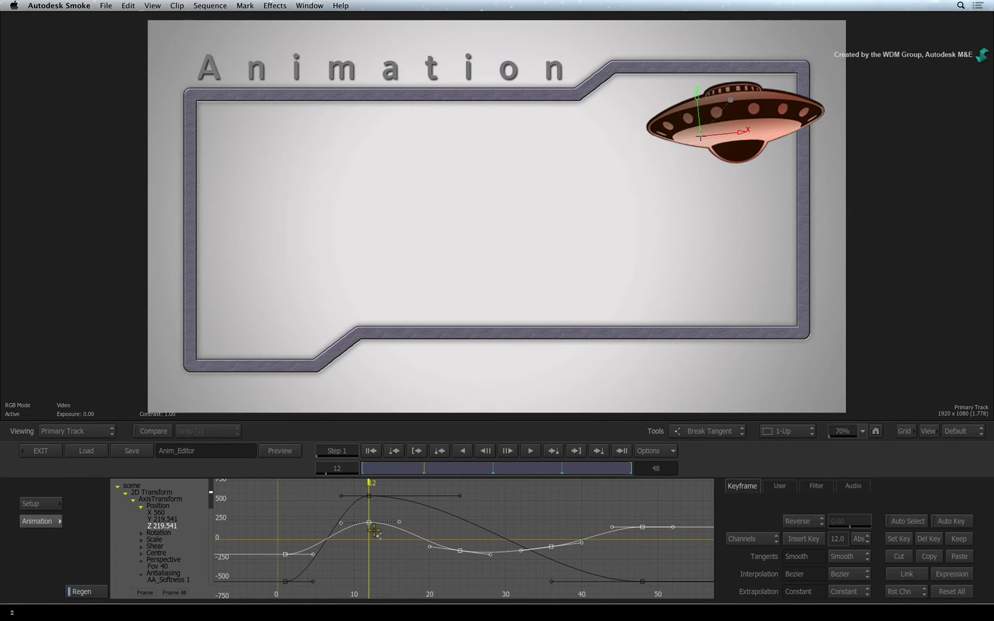
pyautogui.click(731, 432)
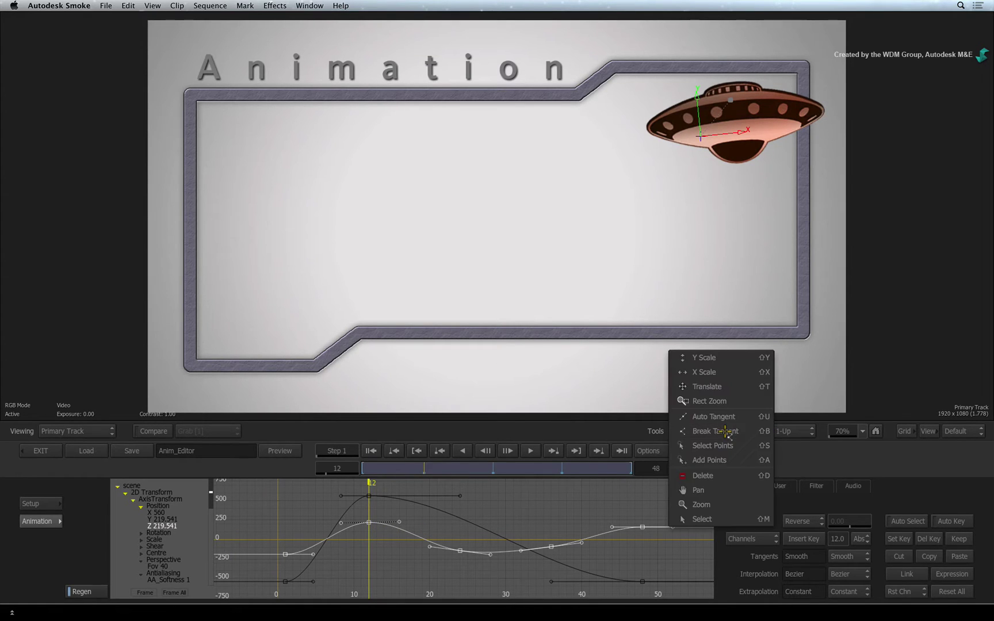
pyautogui.click(719, 516)
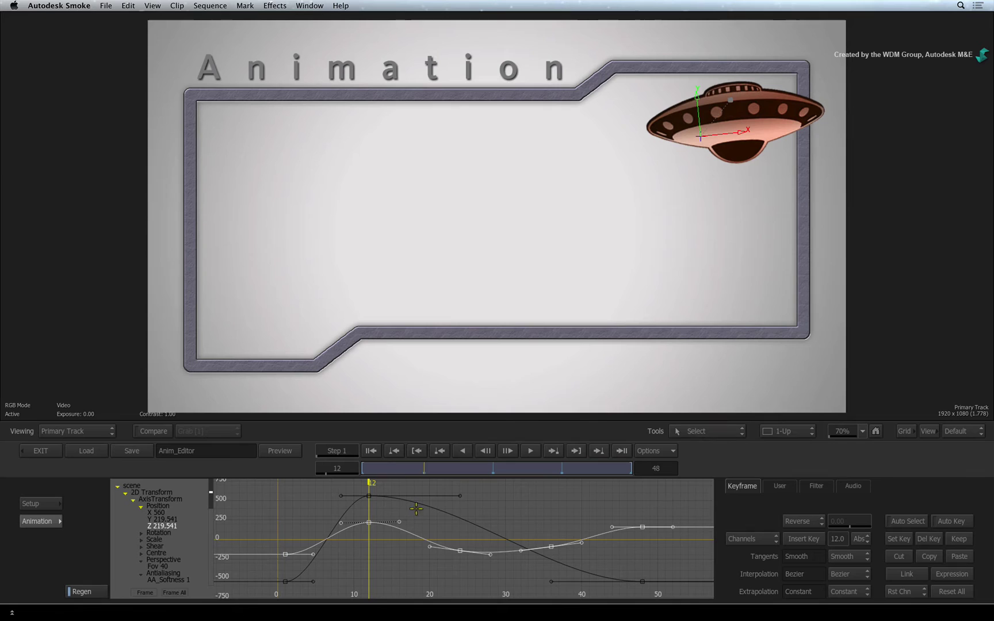
pyautogui.moveTo(399, 522); pyautogui.dragTo(384, 554)
pyautogui.moveTo(354, 500); pyautogui.dragTo(357, 554)
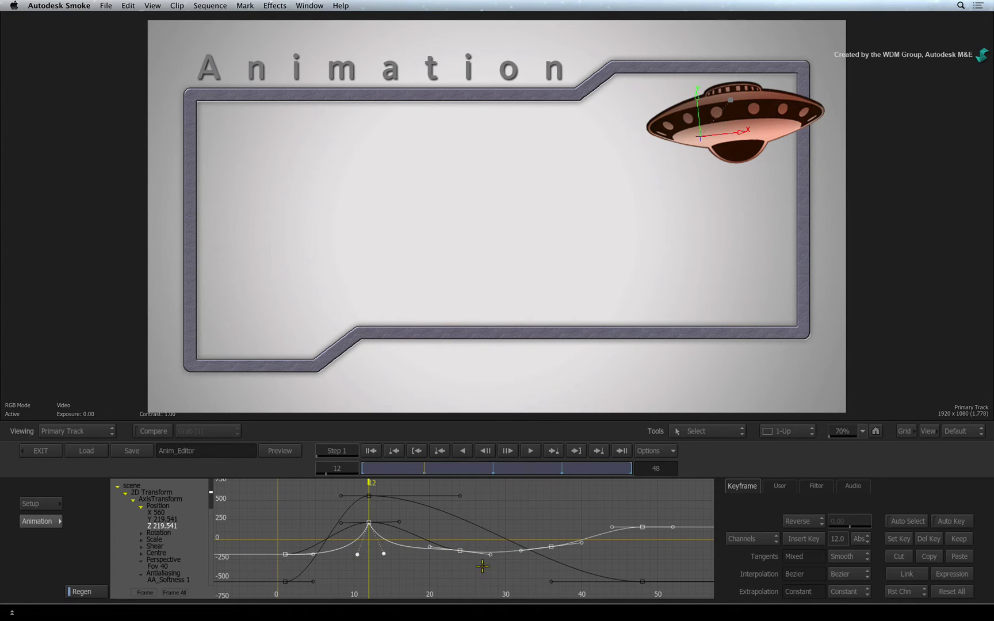
# Step: Rejoin the frame-12 tangent handles and adjust them into a rounded peak
pyautogui.click(702, 431)
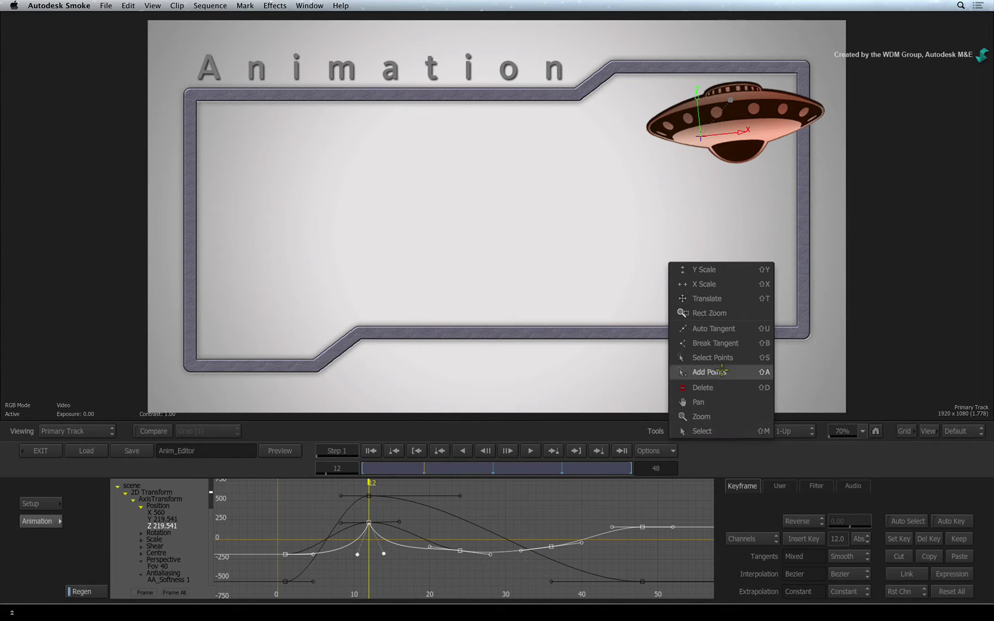
pyautogui.click(722, 344)
pyautogui.click(362, 521)
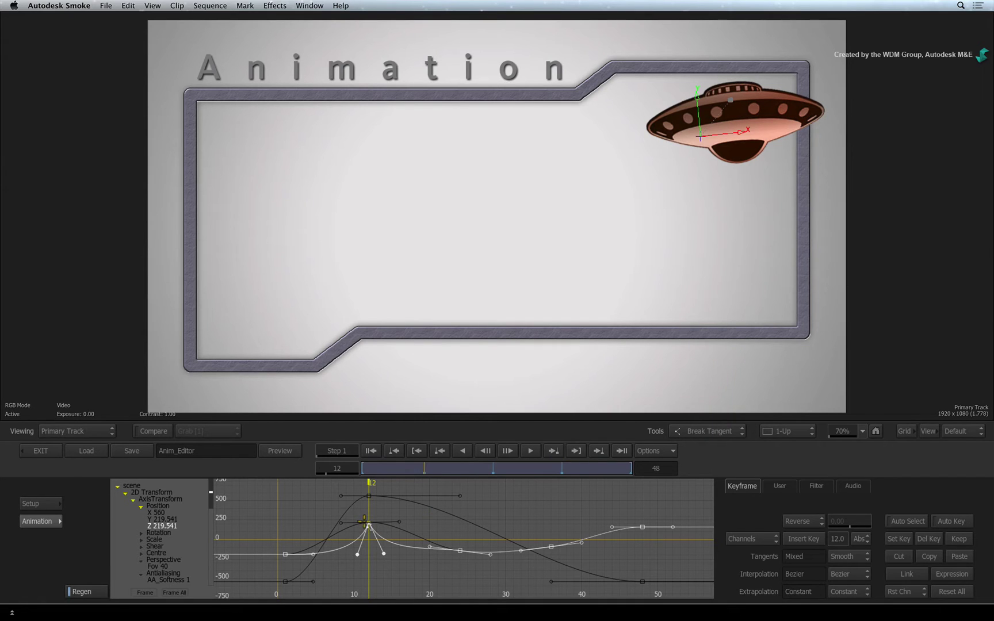
pyautogui.click(723, 432)
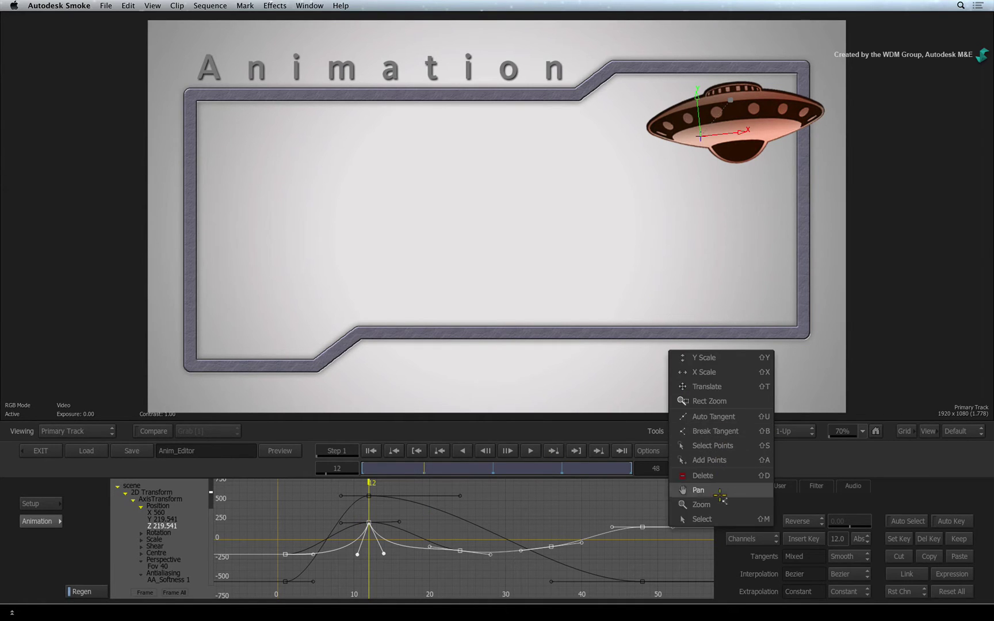
pyautogui.click(716, 521)
pyautogui.moveTo(385, 551); pyautogui.dragTo(407, 519)
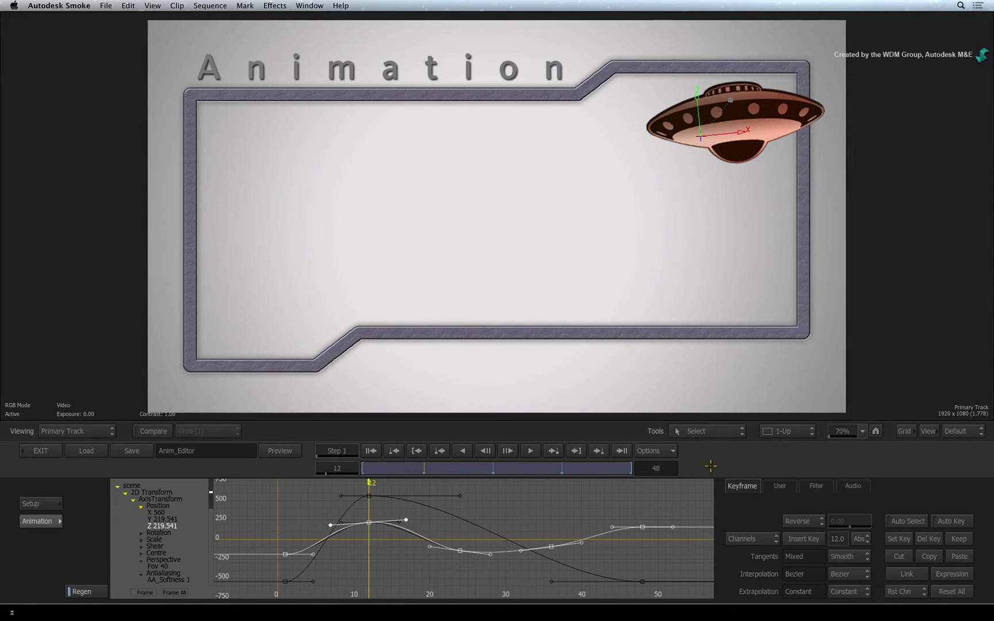
# Step: Use Y Scale to stretch the Z curve vertically until its frame-12 peak is about 576
pyautogui.click(724, 431)
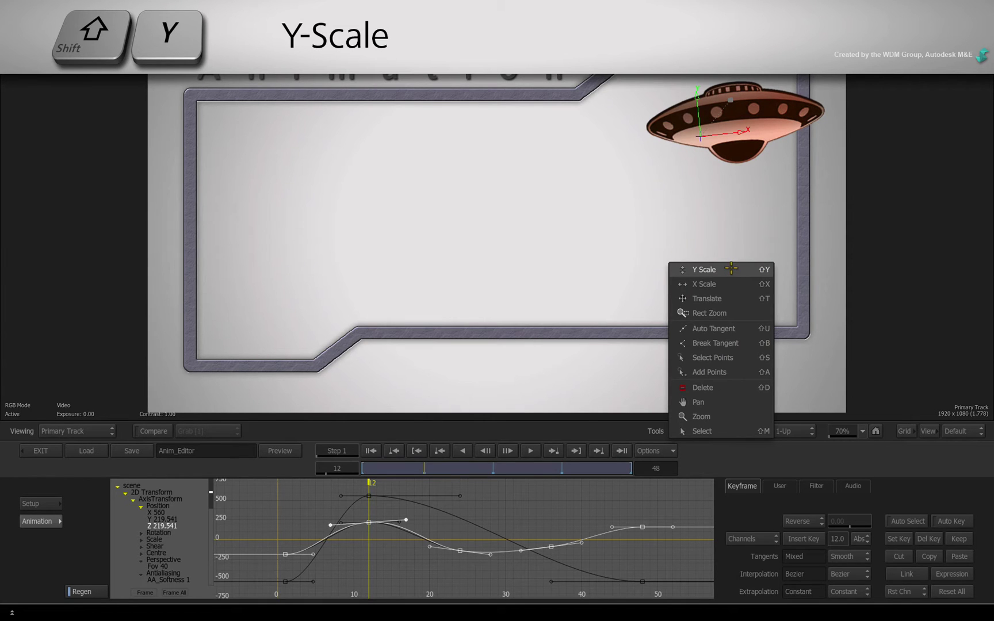
pyautogui.click(730, 269)
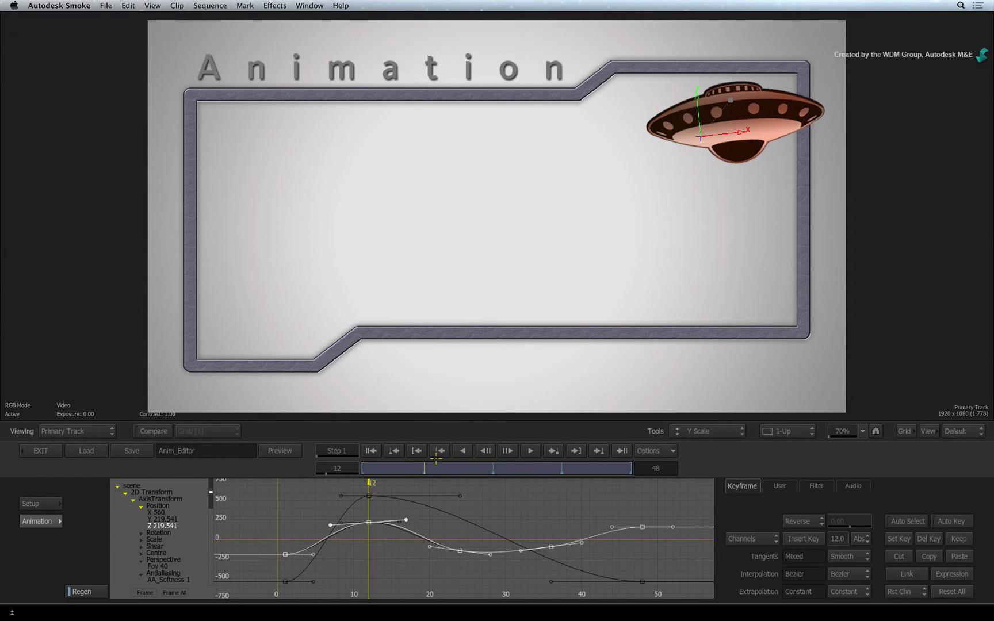
pyautogui.moveTo(275, 553); pyautogui.dragTo(451, 551)
pyautogui.moveTo(368, 494); pyautogui.dragTo(367, 489)
pyautogui.moveTo(280, 575); pyautogui.dragTo(450, 557)
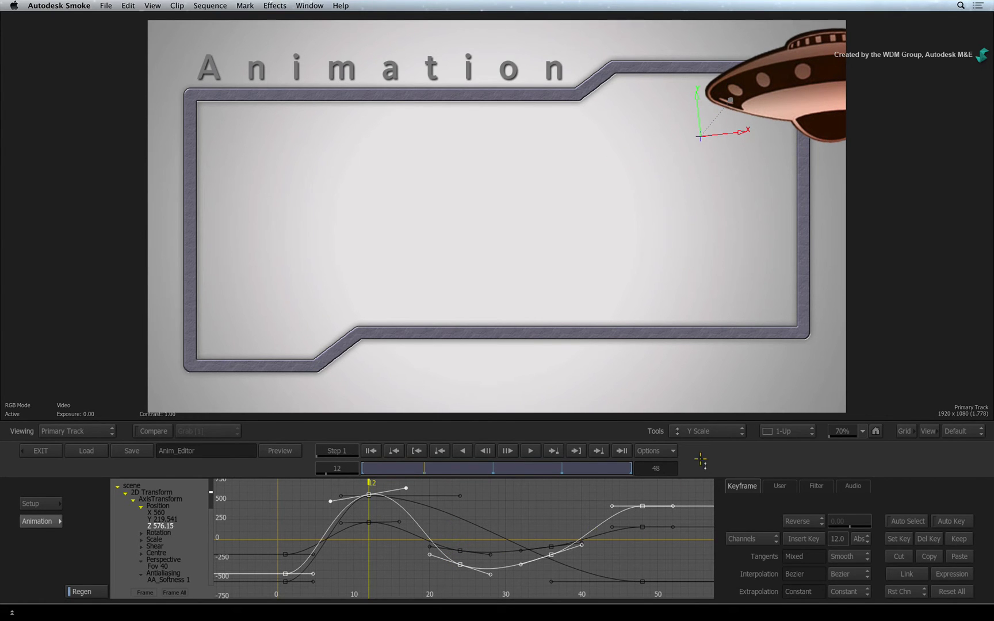
# Step: Use X Scale to compress the Z curve's keys in time toward frame 0
pyautogui.click(718, 431)
pyautogui.click(720, 445)
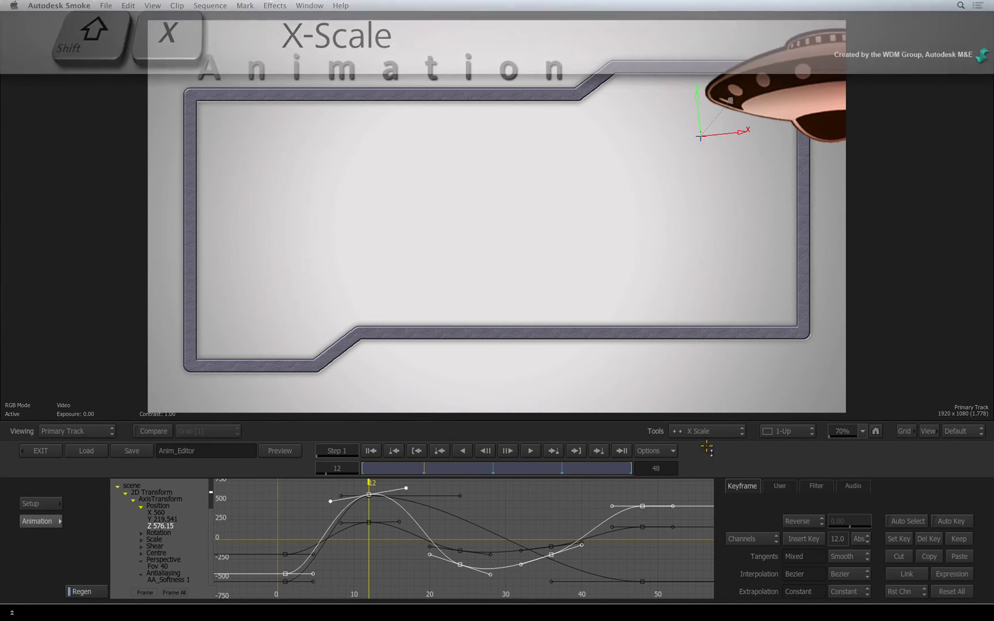
pyautogui.moveTo(280, 571); pyautogui.dragTo(101, 567)
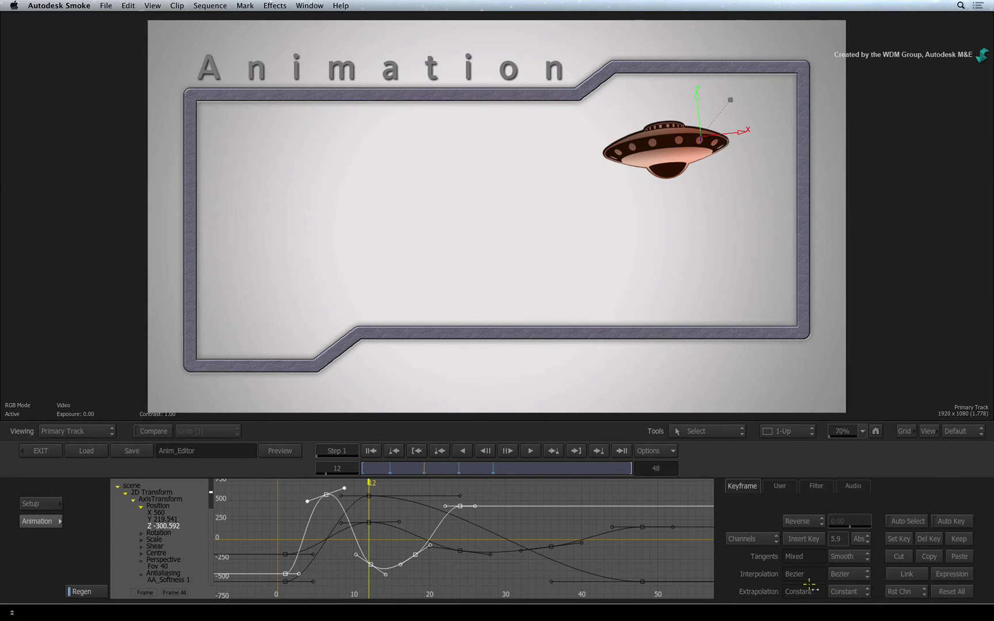
# Step: At frame 1, flatten the tangent of the Z curve's first key
pyautogui.click(371, 451)
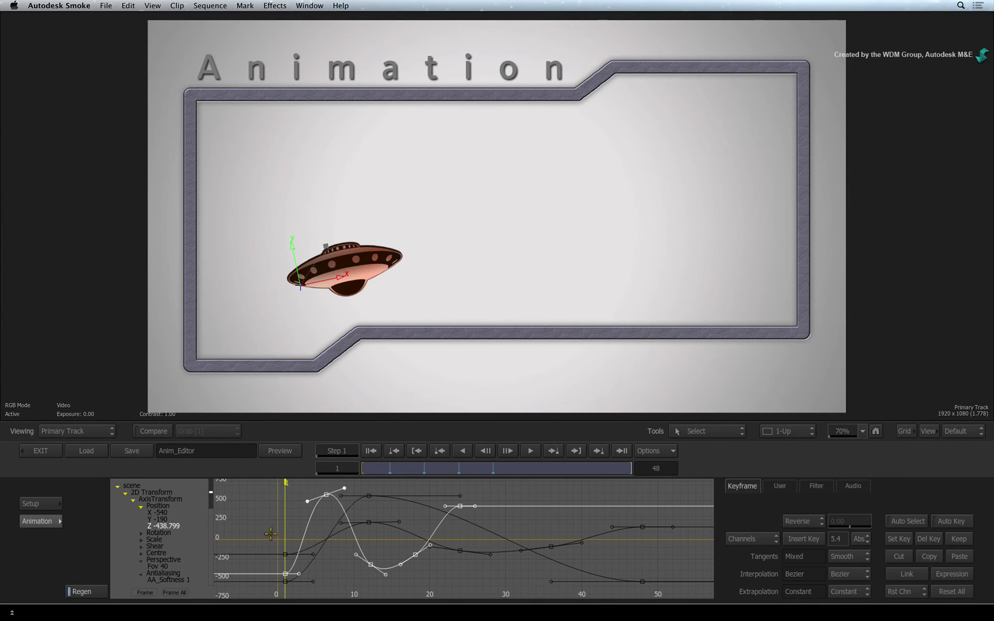
pyautogui.moveTo(298, 569); pyautogui.dragTo(287, 572)
pyautogui.click(289, 567)
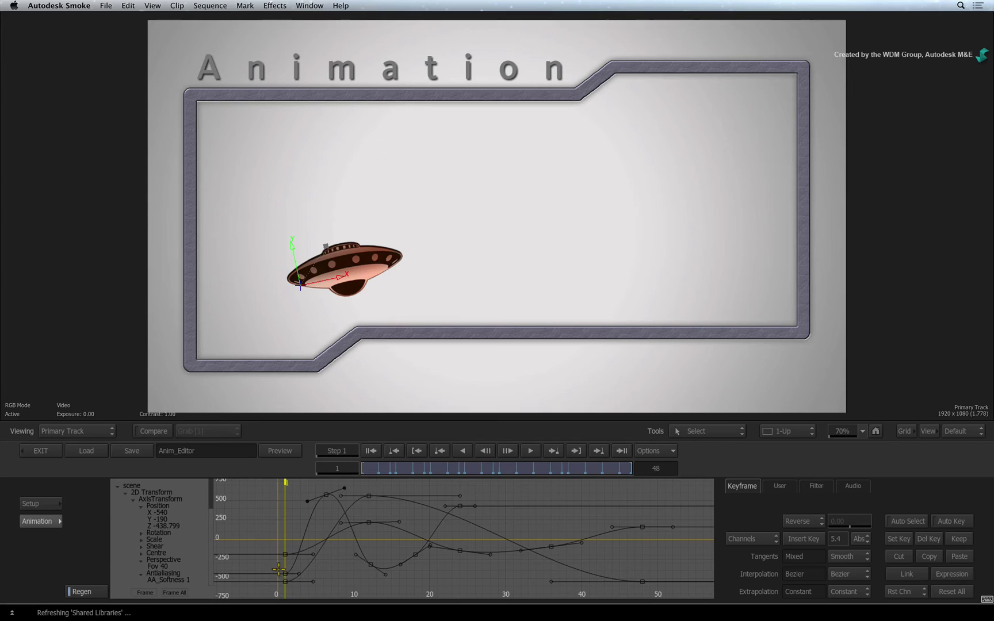
# Step: Enter -500 as the frame-1 Z position value with the calculator
pyautogui.click(285, 574)
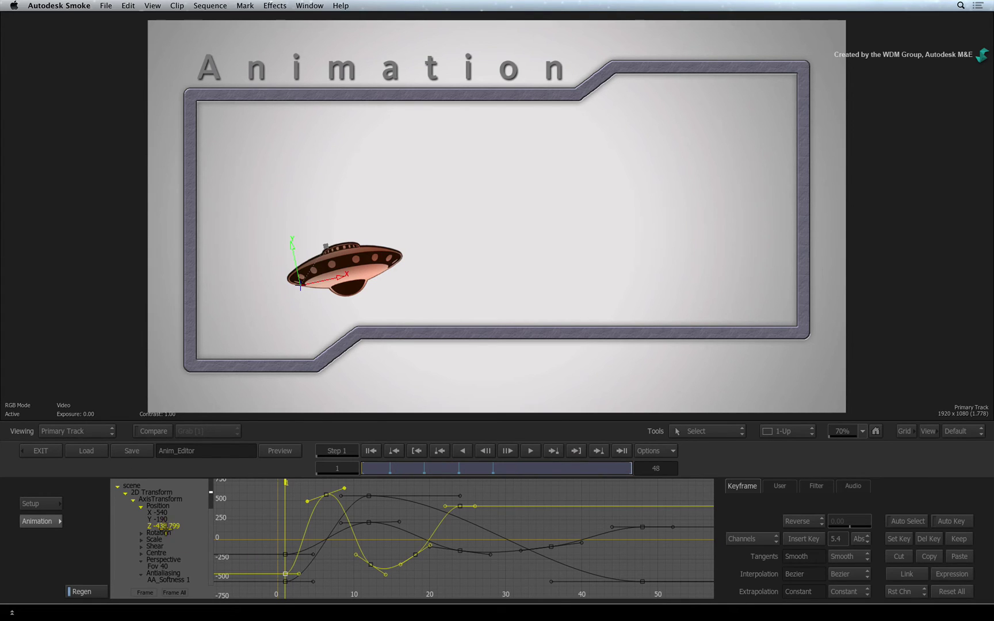
pyautogui.click(165, 528)
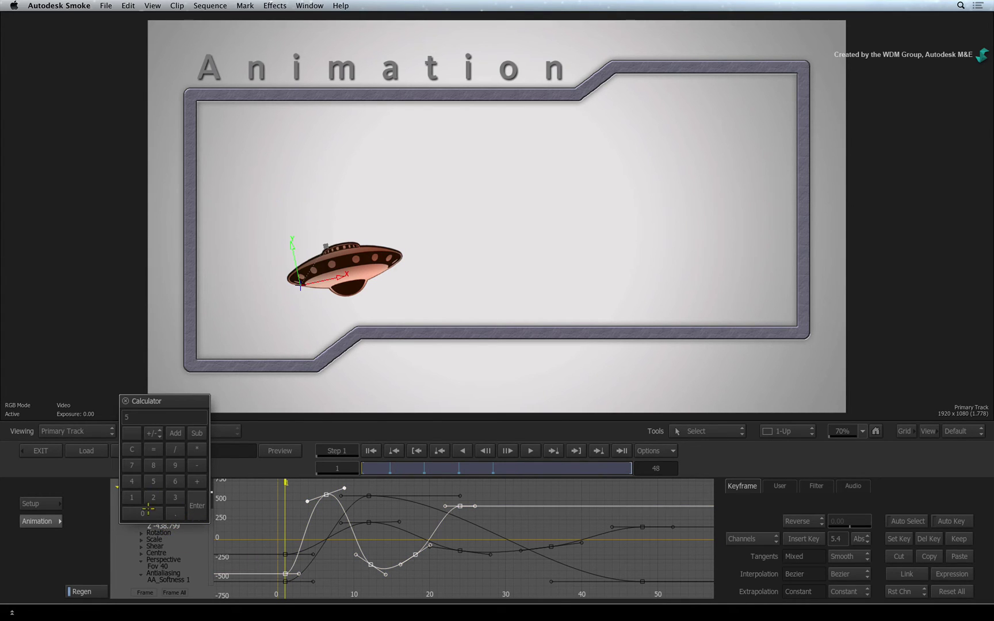
pyautogui.click(152, 432)
pyautogui.click(198, 504)
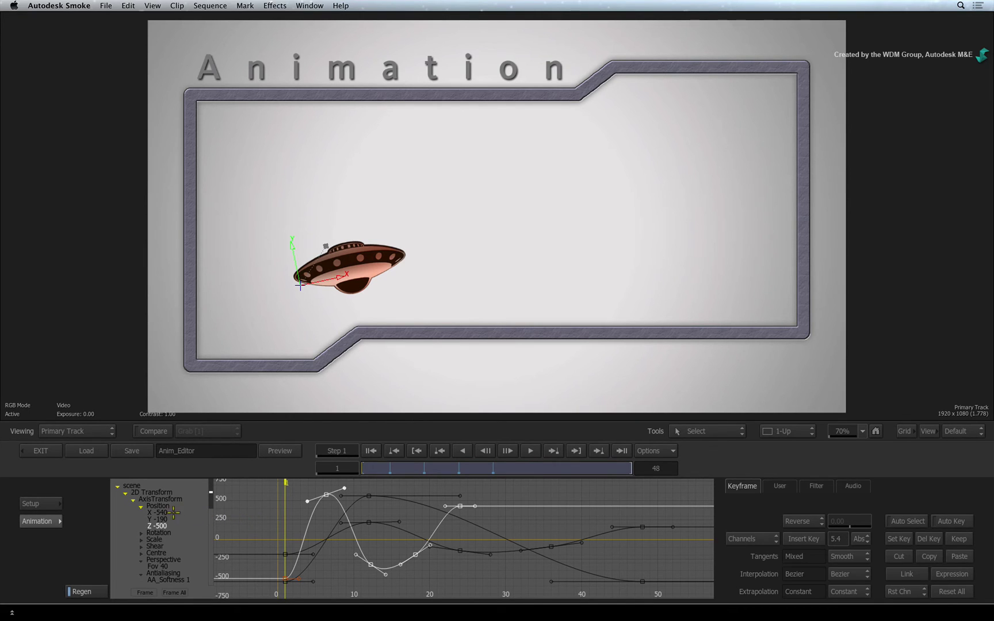
# Step: Raise the UFO's Z key at frame 6 to 580, leaving interpolation at Bezier
pyautogui.click(554, 451)
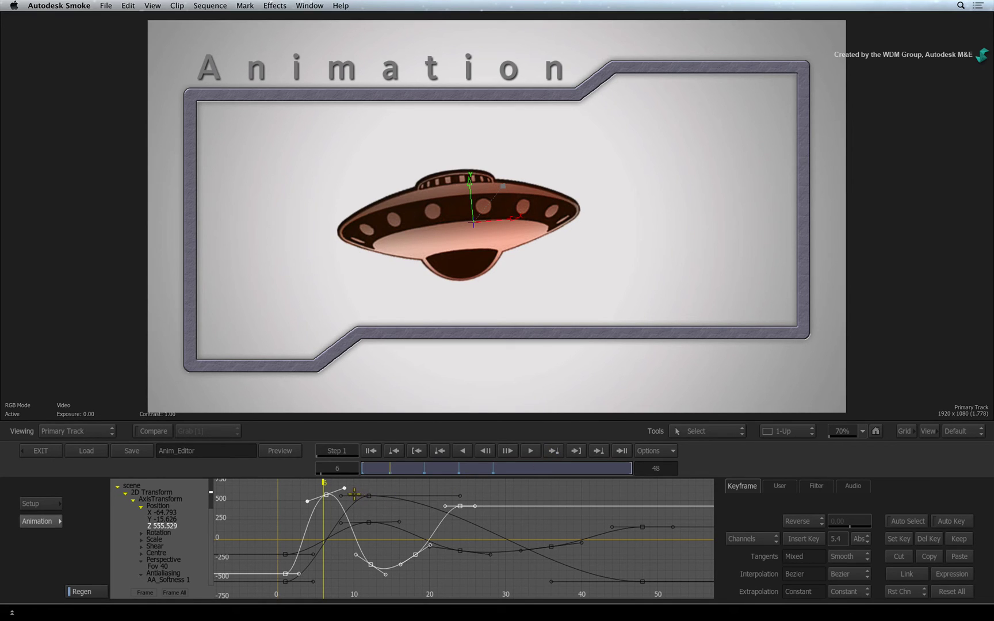
pyautogui.moveTo(328, 493); pyautogui.dragTo(320, 495)
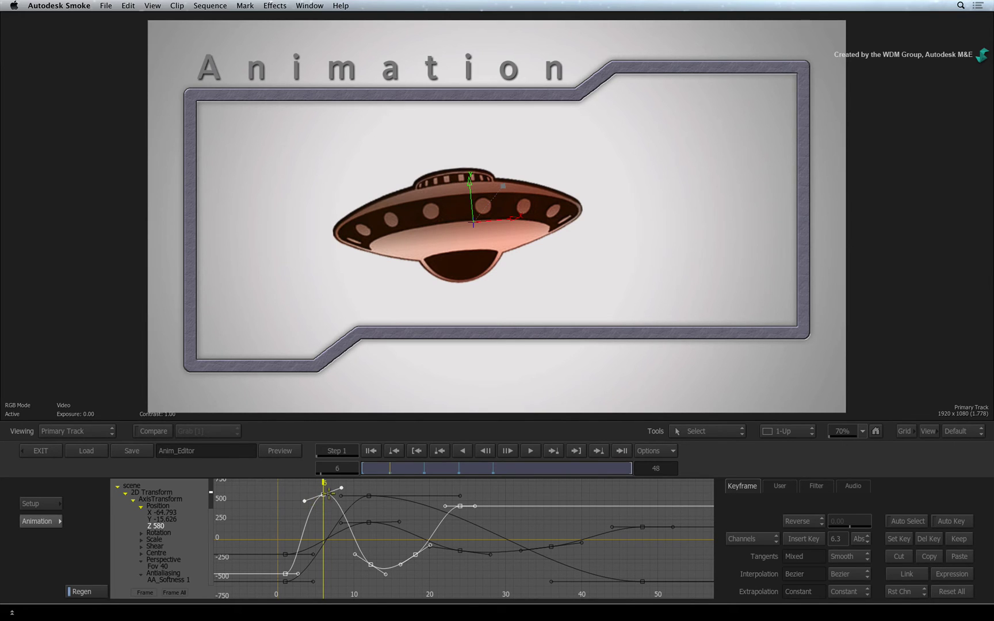
pyautogui.click(864, 572)
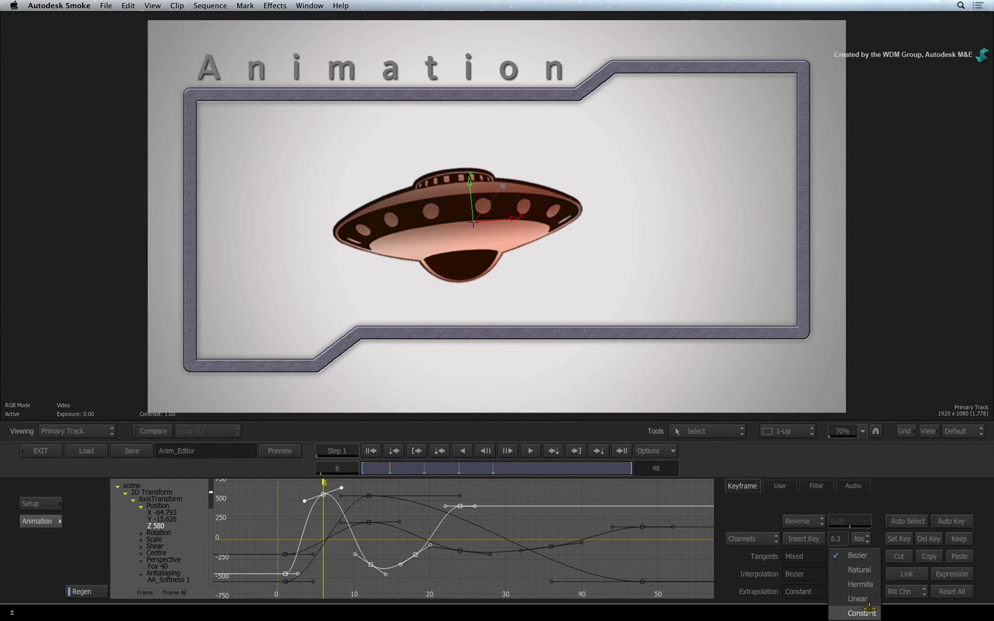
pyautogui.click(867, 556)
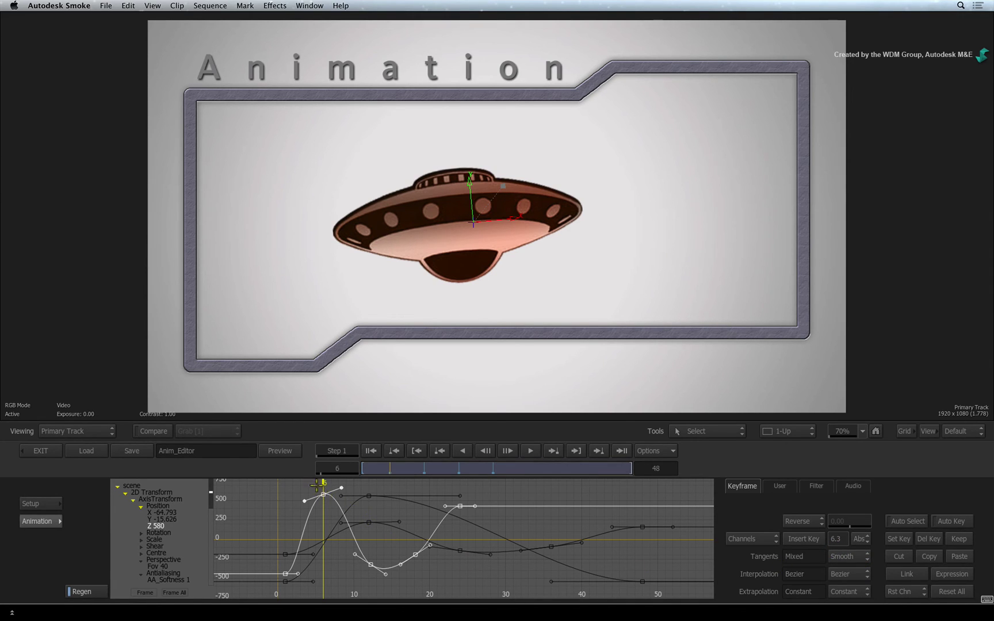
# Step: Set the selected frame-6 key's interpolation to Linear
pyautogui.moveTo(314, 486); pyautogui.dragTo(331, 508)
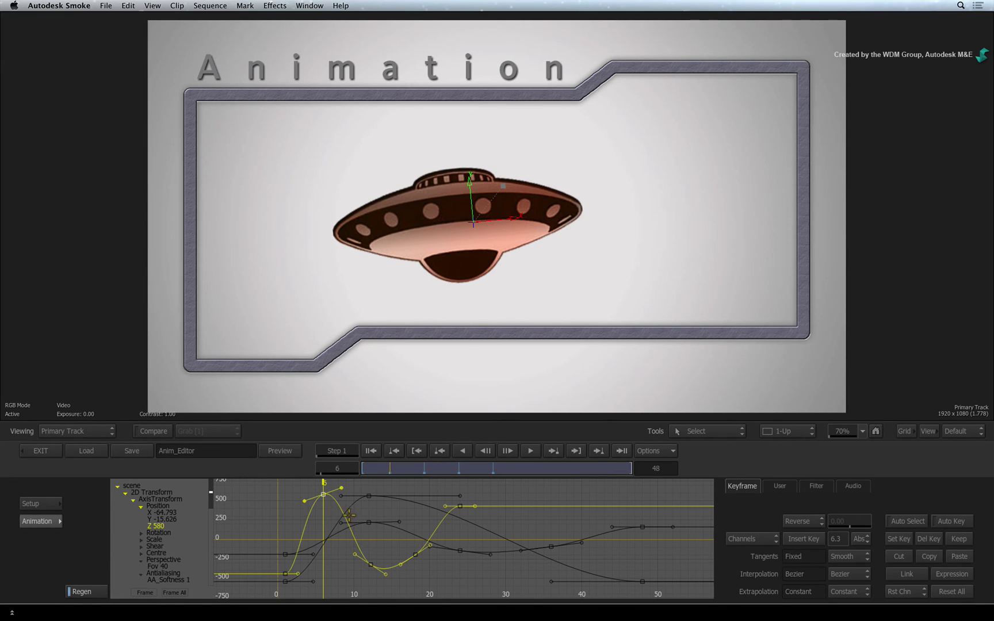
pyautogui.click(855, 573)
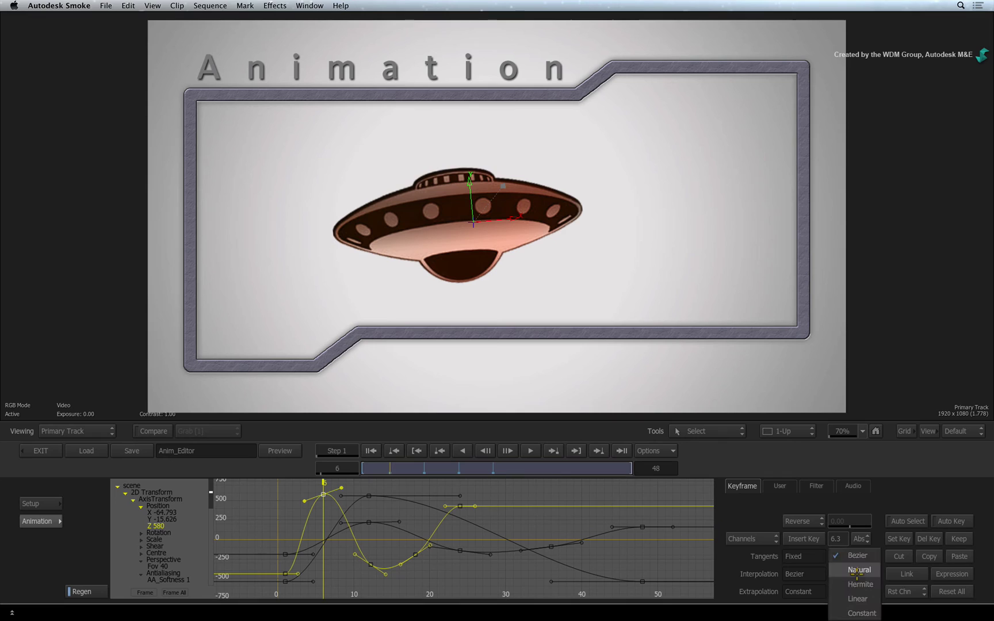
pyautogui.click(853, 597)
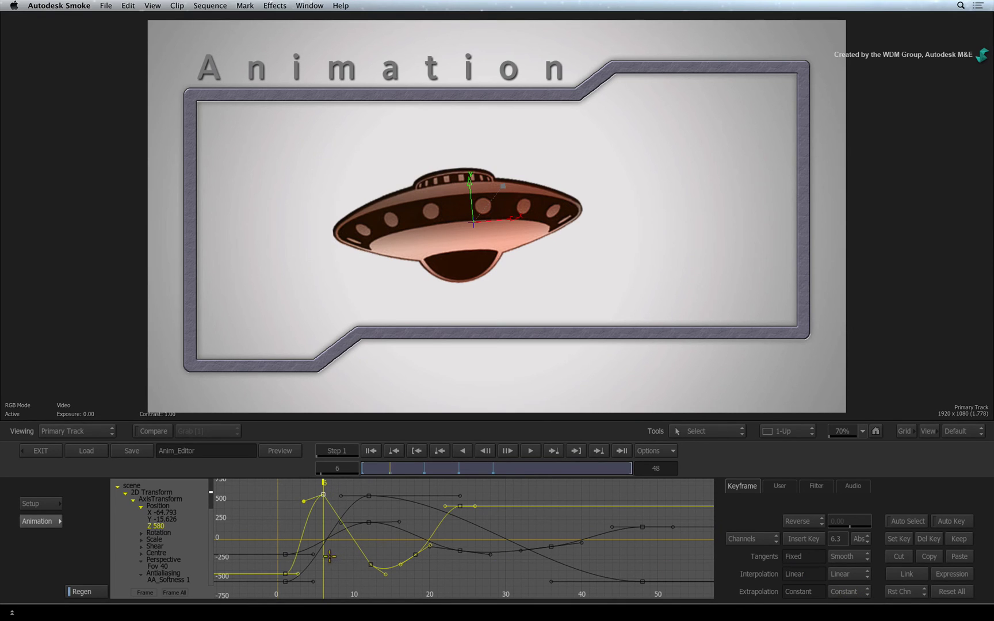
pyautogui.click(148, 526)
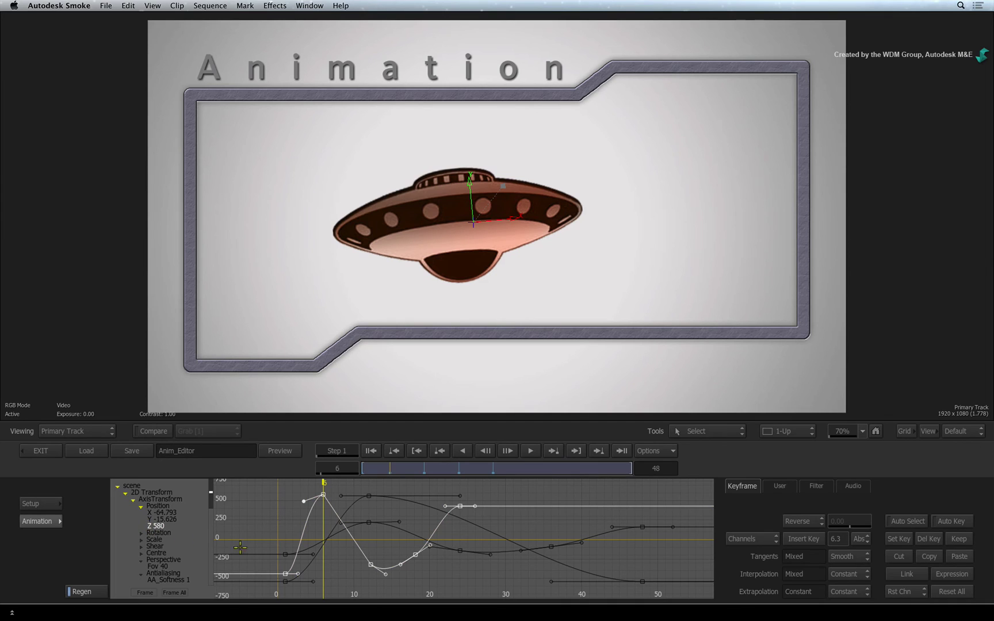
# Step: Apply Linear interpolation to the whole Z curve, then return it to Bezier
pyautogui.click(855, 573)
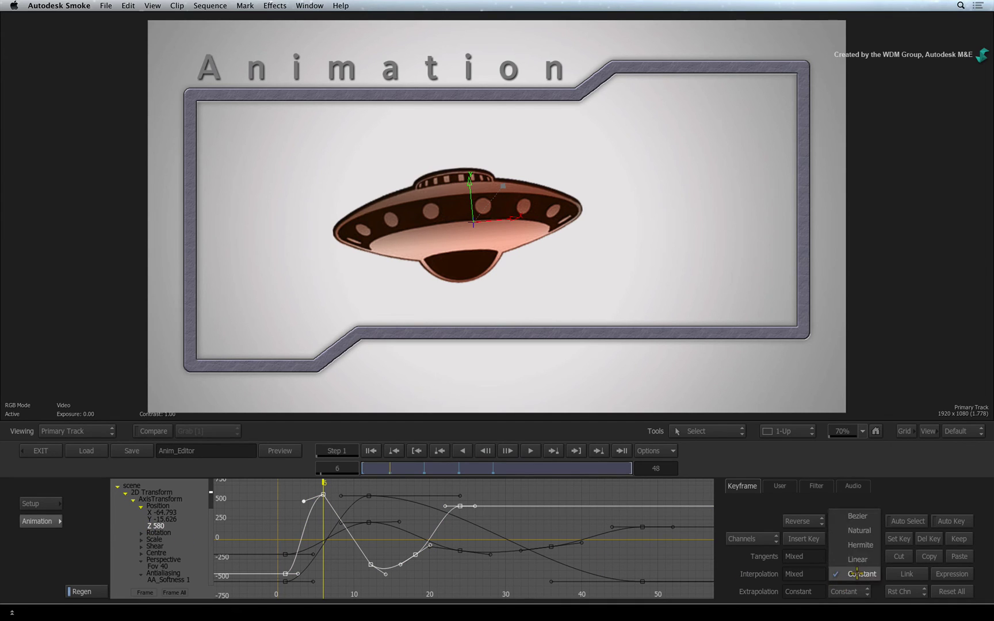
pyautogui.click(844, 559)
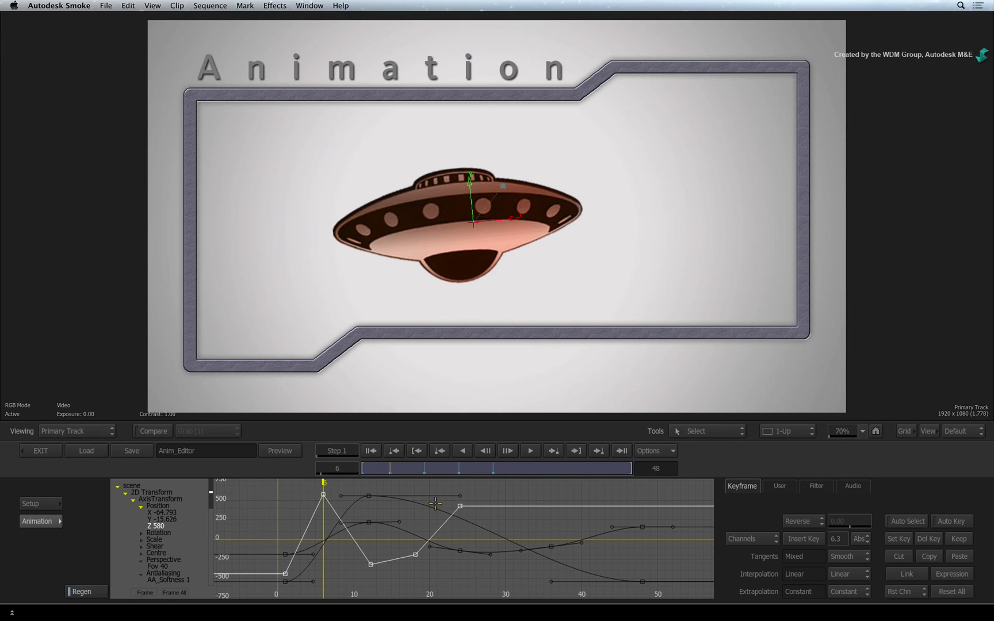
pyautogui.click(856, 573)
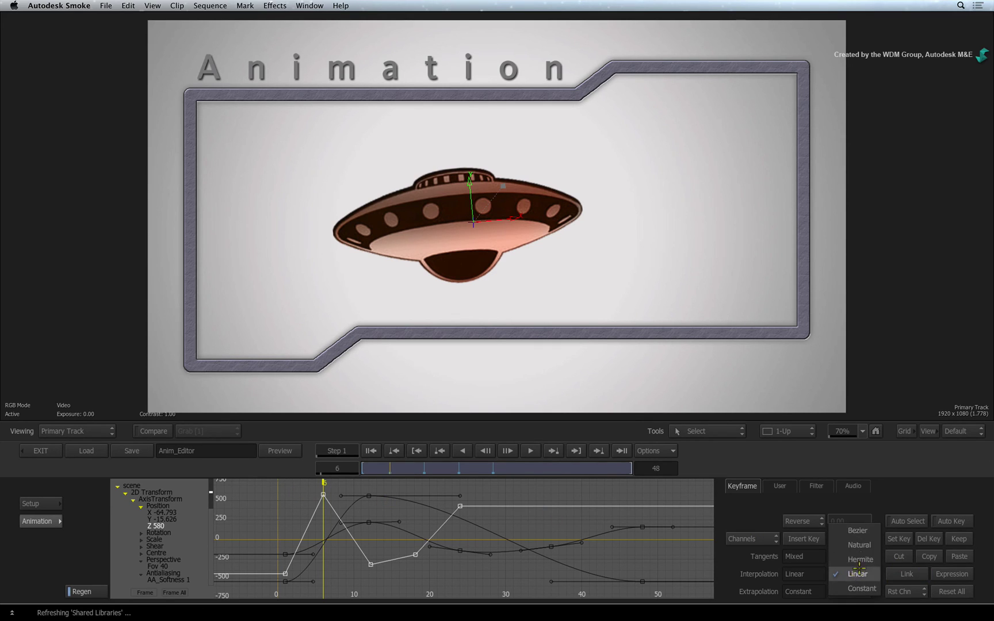
pyautogui.click(864, 530)
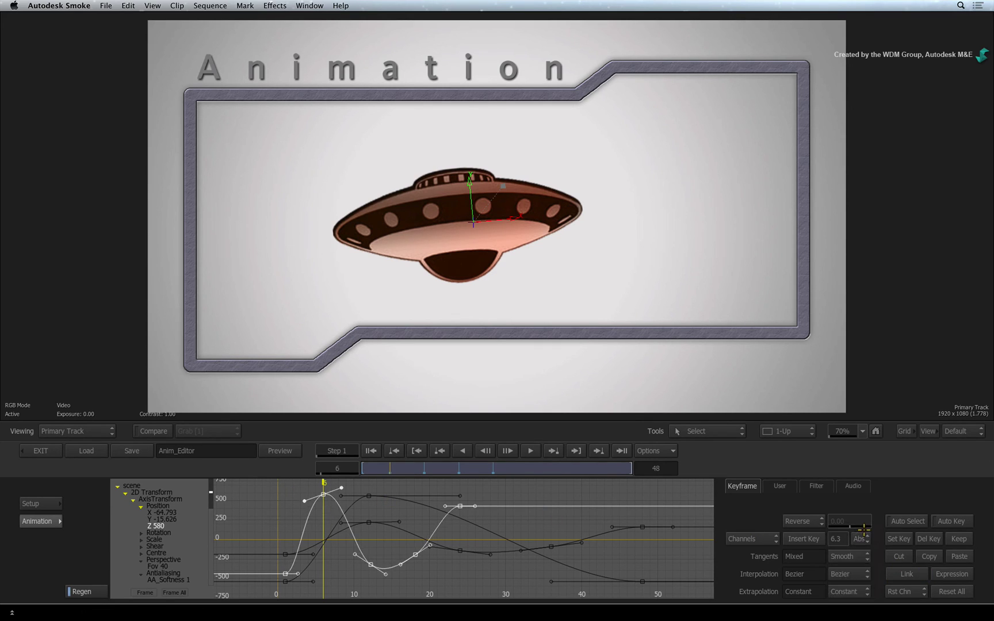
# Step: Set the Z position curve's extrapolation to Rev + Cycle
pyautogui.click(862, 591)
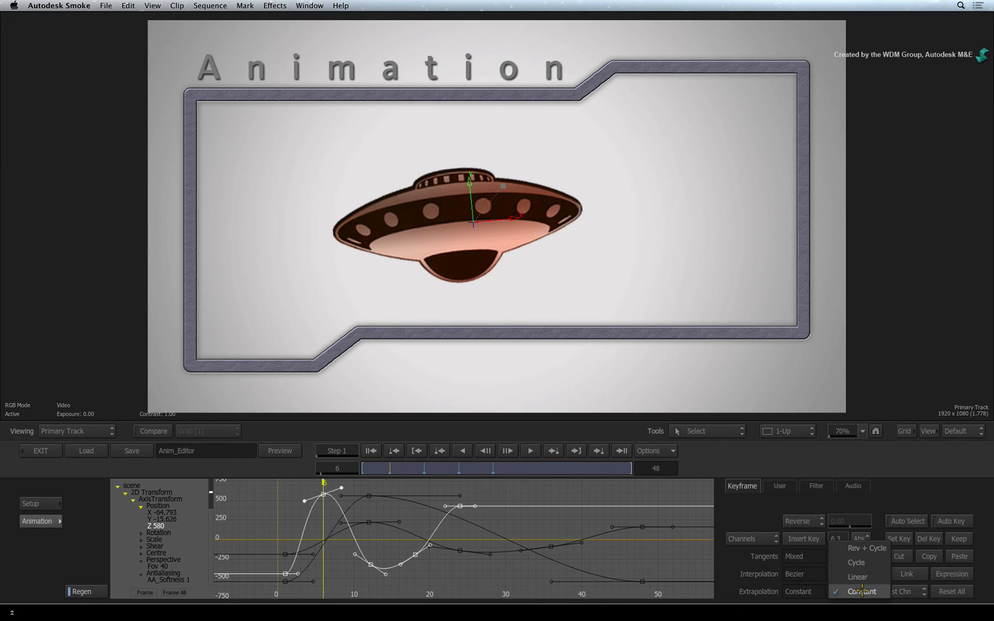
pyautogui.click(868, 548)
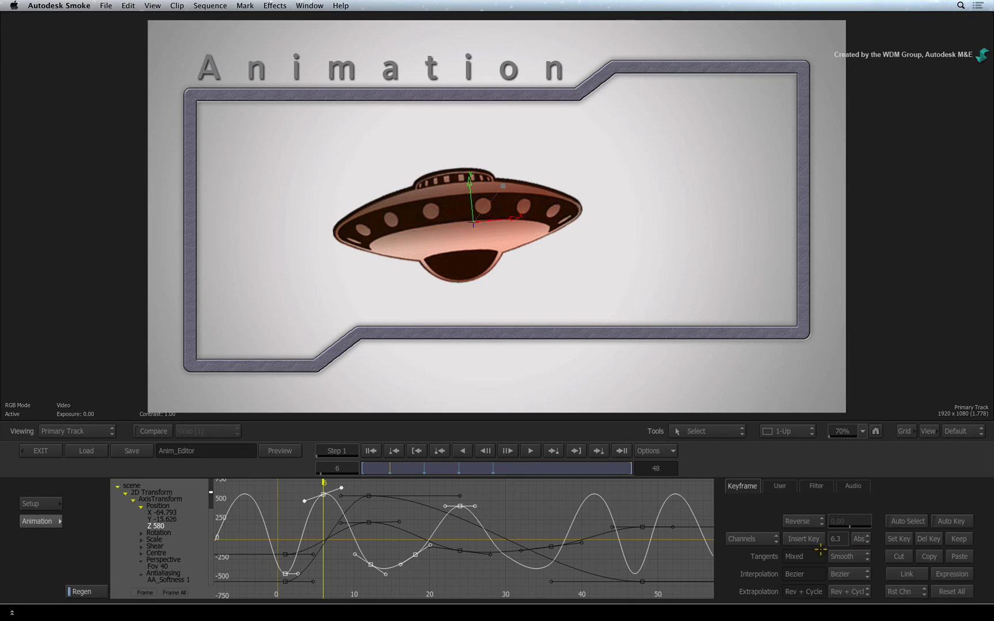
# Step: Scrub the timeline to frame 48 to preview the UFO's reverse-cycling motion
pyautogui.moveTo(365, 466); pyautogui.dragTo(638, 392)
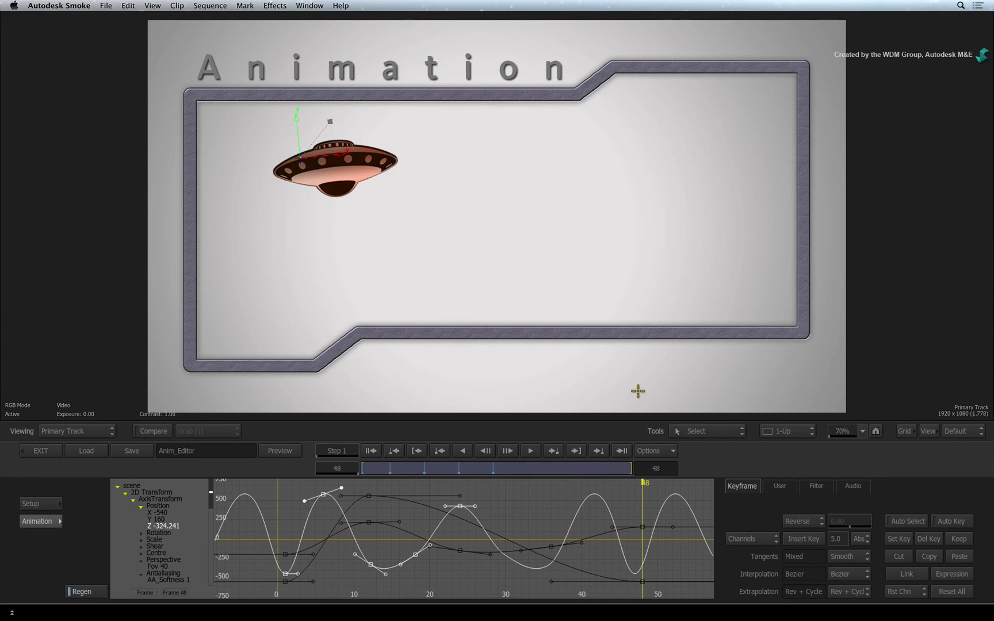